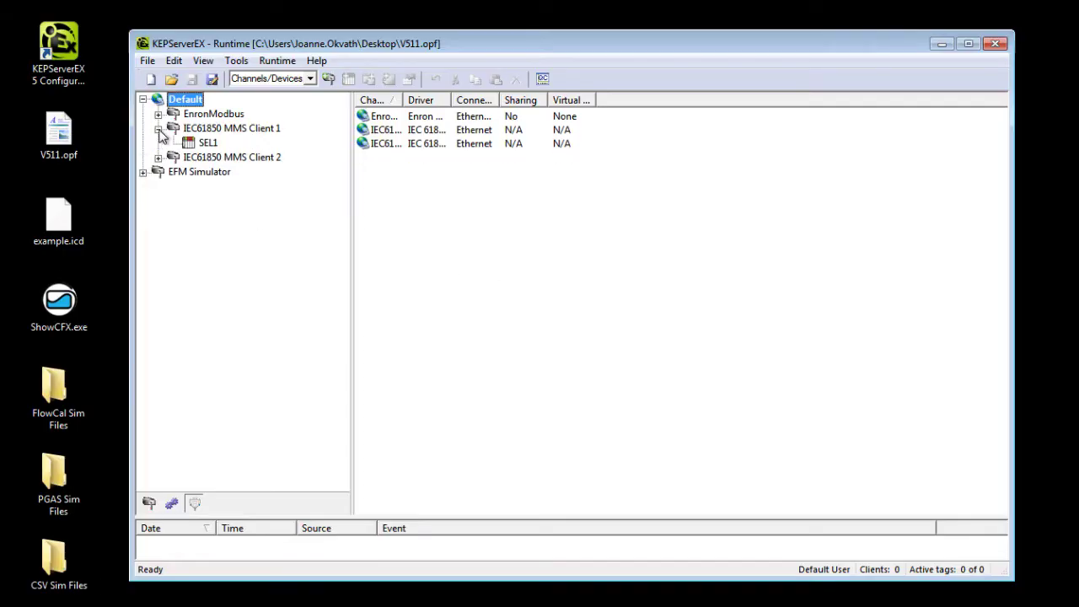
In SEL1's automatic configuration settings, keep the device itself as the configuration source.
{"action": "left_click", "coordinate": [194, 145]}
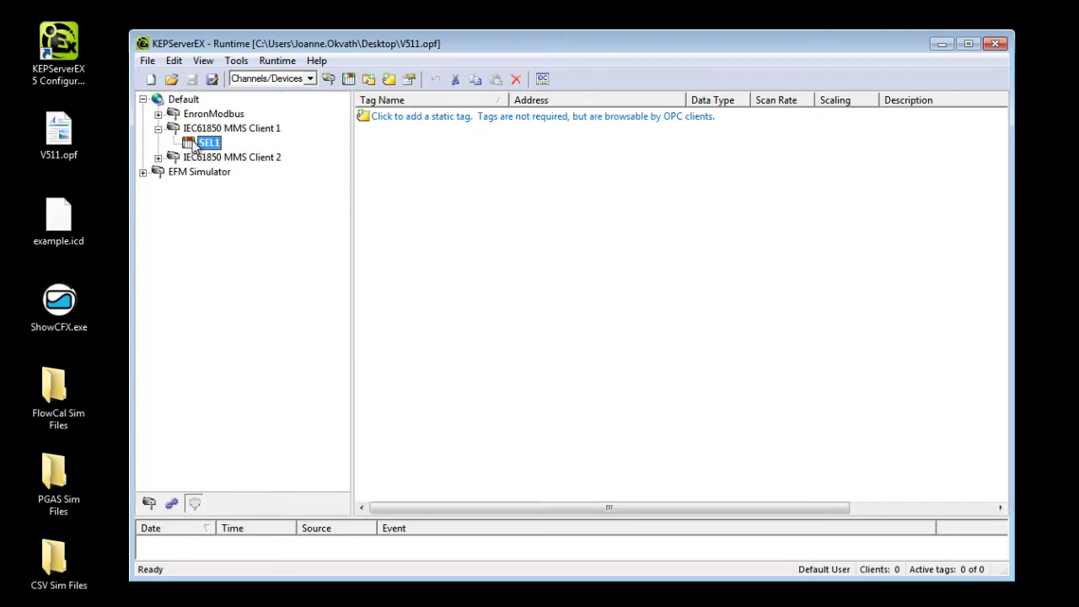
{"action": "right_click", "coordinate": [194, 145]}
{"action": "left_click", "coordinate": [261, 294]}
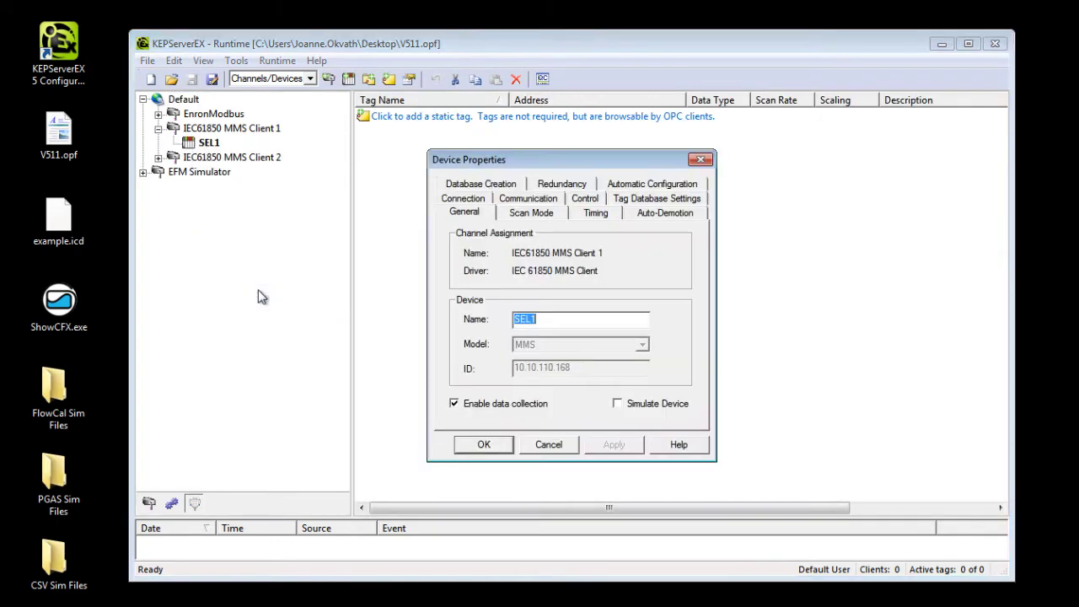
{"action": "left_click", "coordinate": [652, 183]}
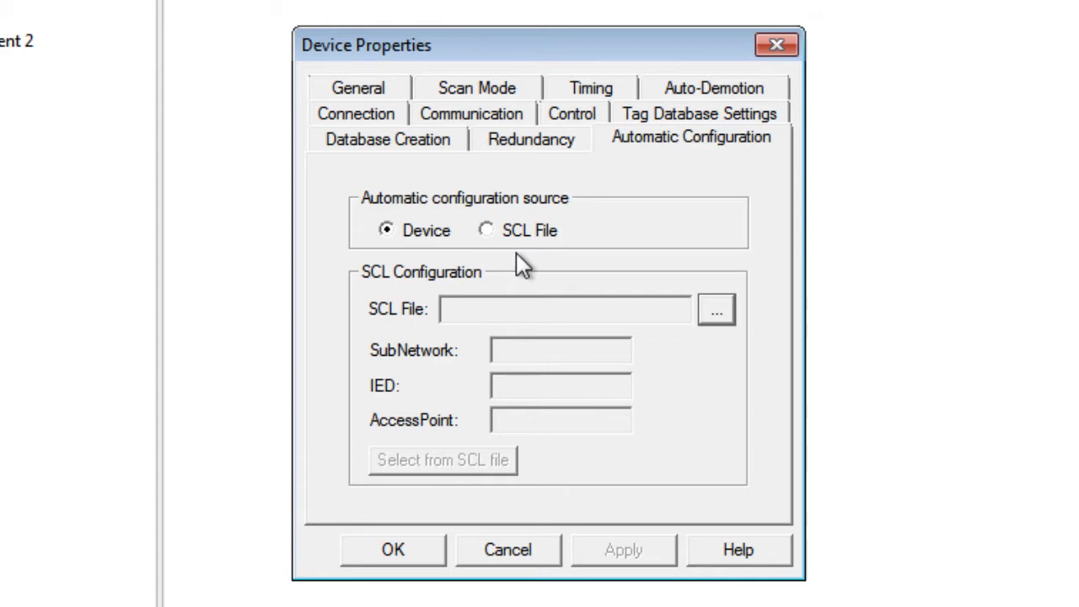
{"action": "left_click", "coordinate": [535, 235]}
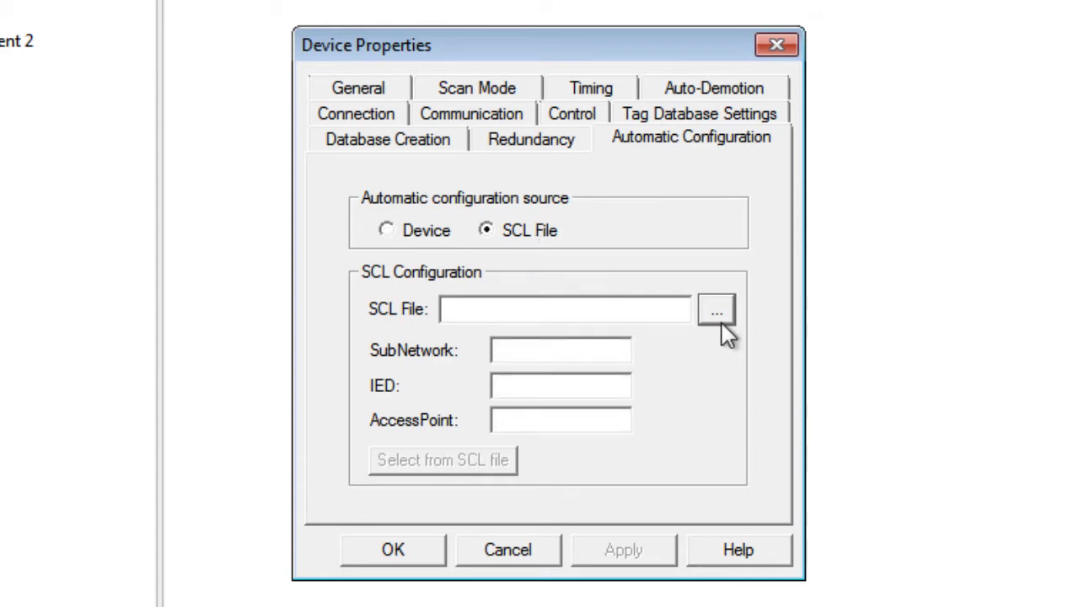
{"action": "left_click", "coordinate": [435, 233]}
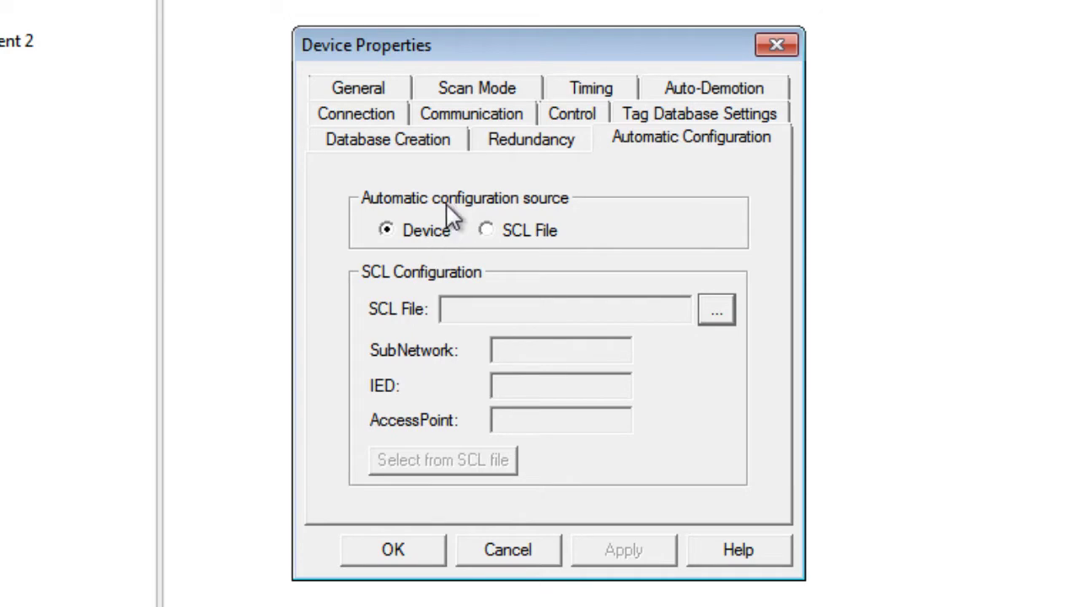
Change the last octet of SEL1's IP address to 168 and auto-create its tag database.
{"action": "left_click", "coordinate": [403, 118]}
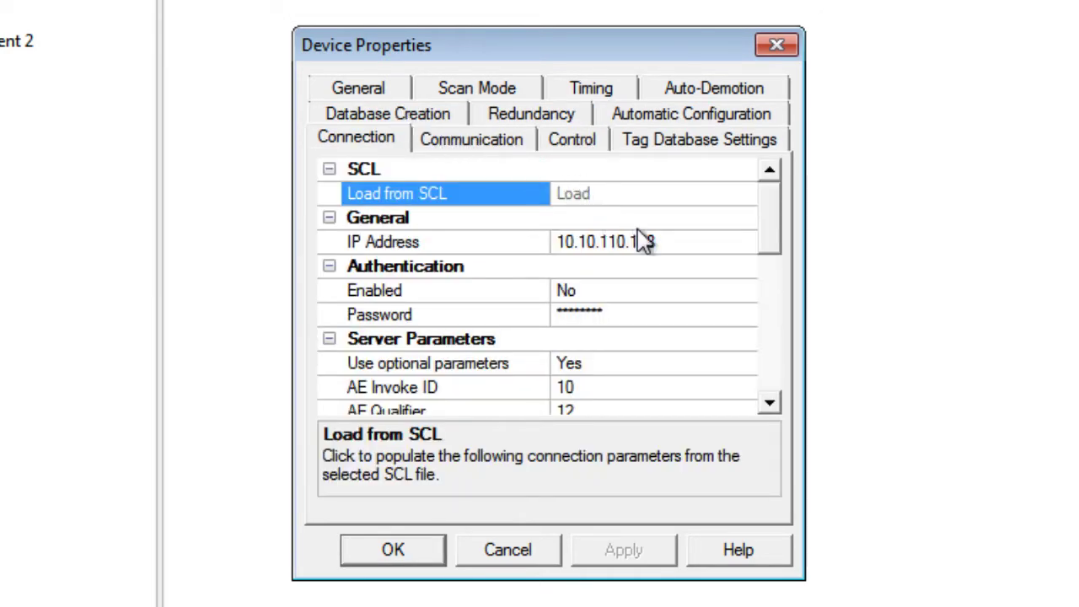
{"action": "left_click", "coordinate": [662, 238]}
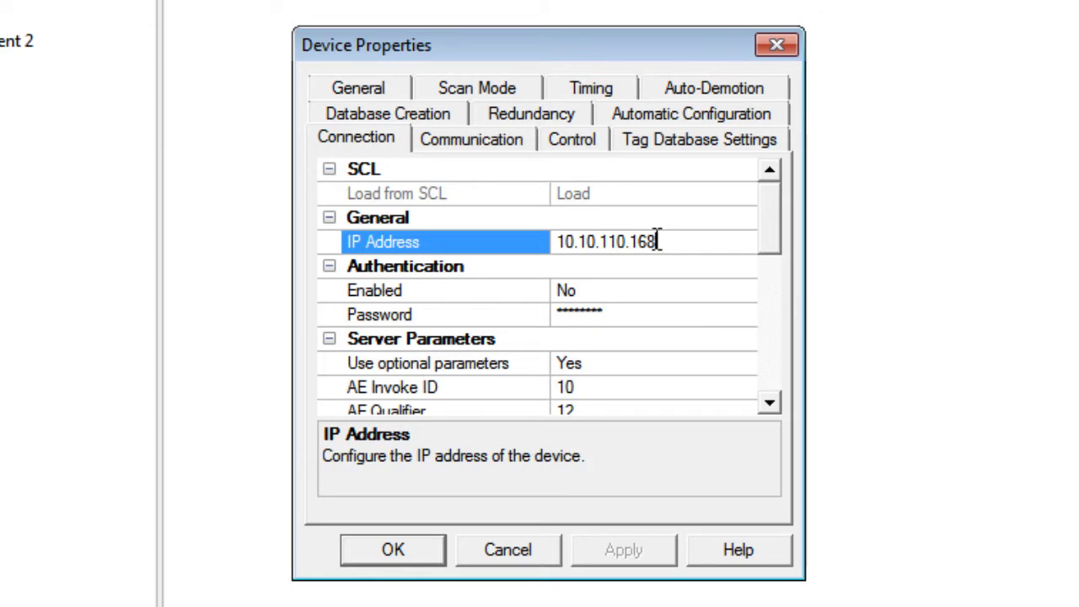
{"action": "left_click_drag", "start_coordinate": [655, 241], "coordinate": [630, 242]}
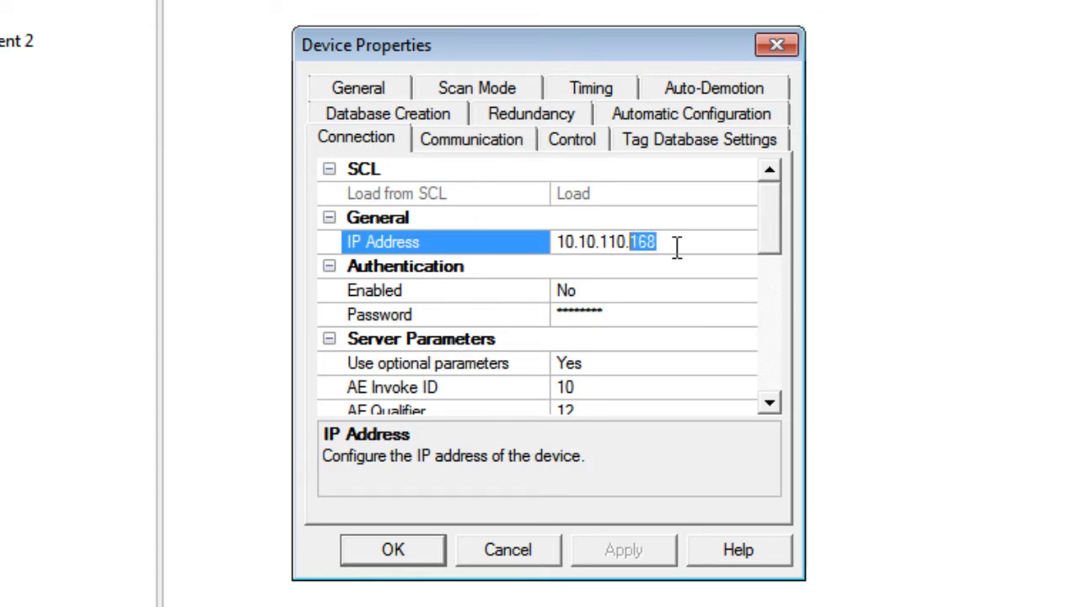
{"action": "type", "text": "168"}
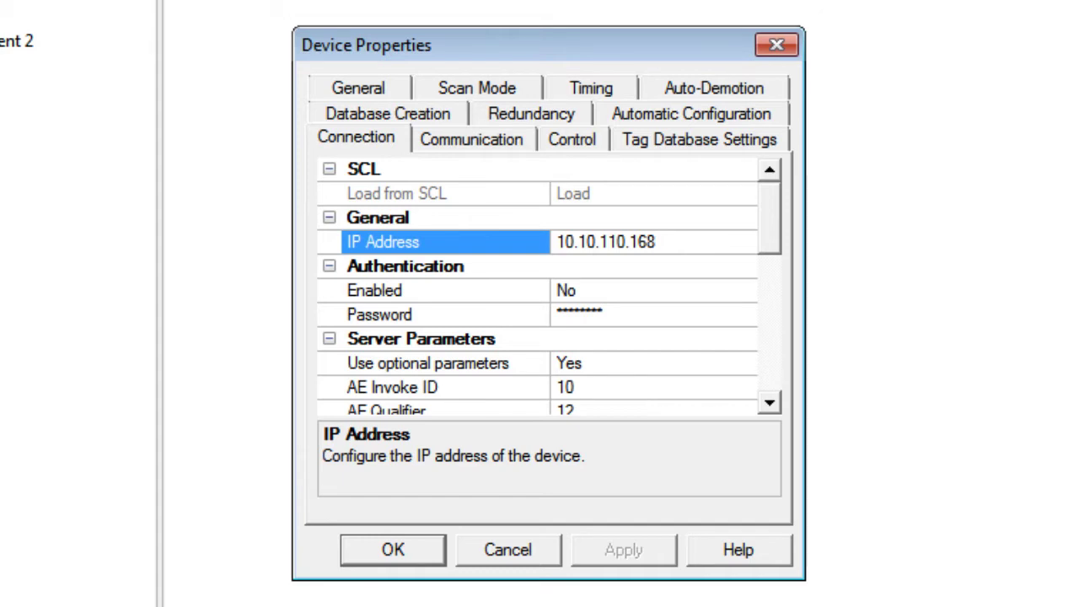
{"action": "left_click", "coordinate": [419, 118]}
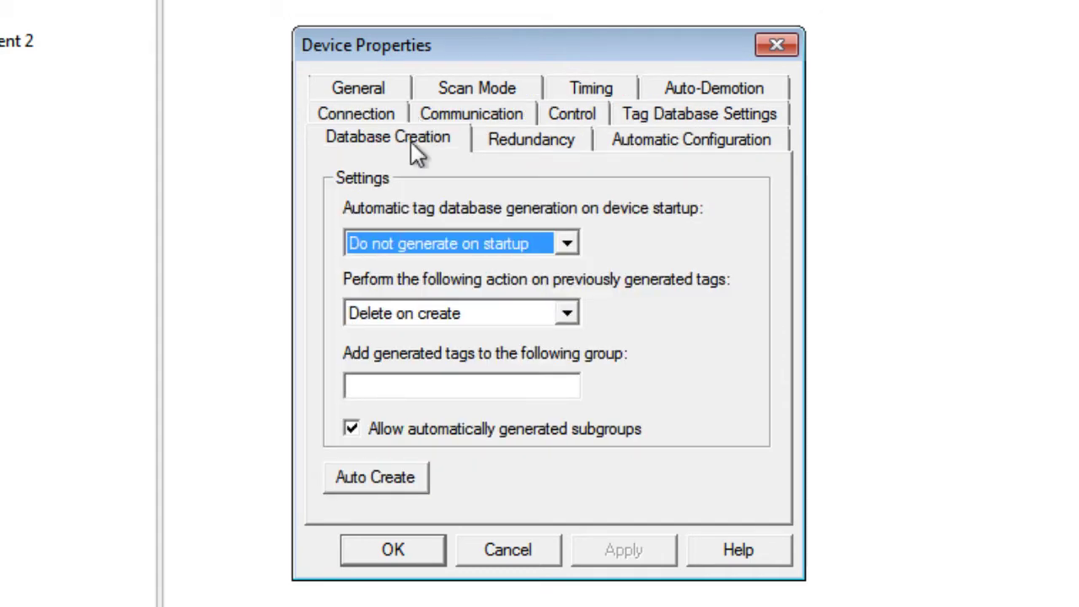
{"action": "left_click", "coordinate": [387, 479]}
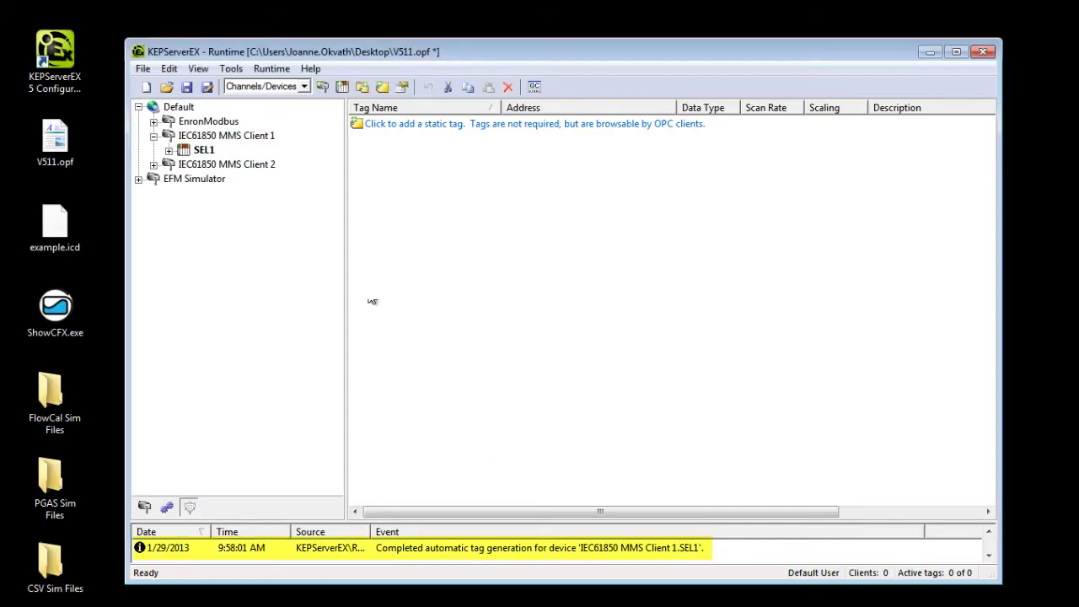
Expand SEL1 to browse its generated tag groups and open its device properties.
{"action": "left_click", "coordinate": [170, 150]}
{"action": "left_click", "coordinate": [213, 180]}
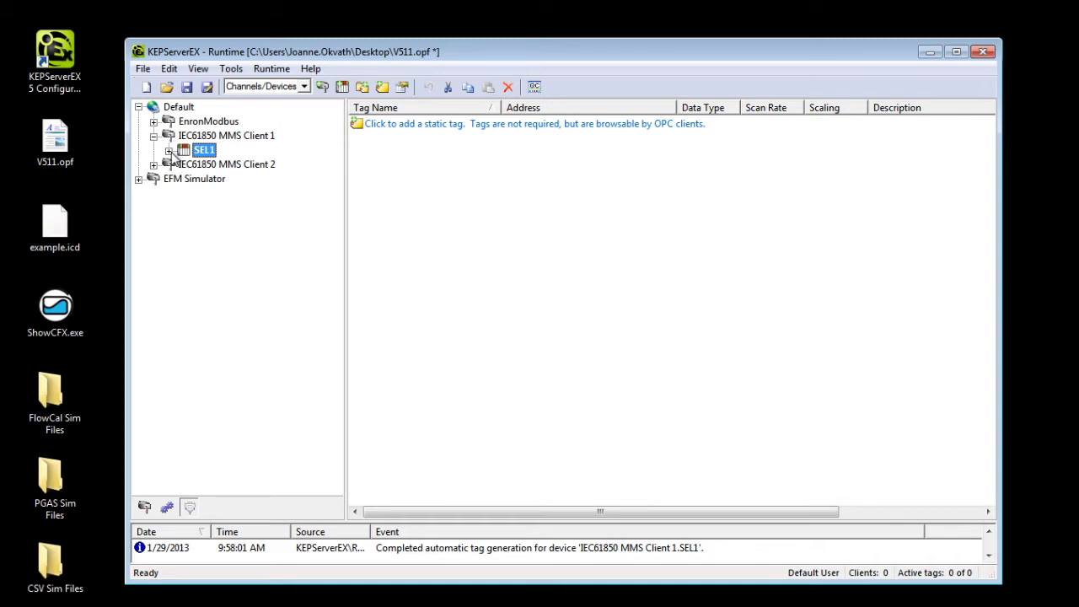
{"action": "right_click", "coordinate": [186, 150]}
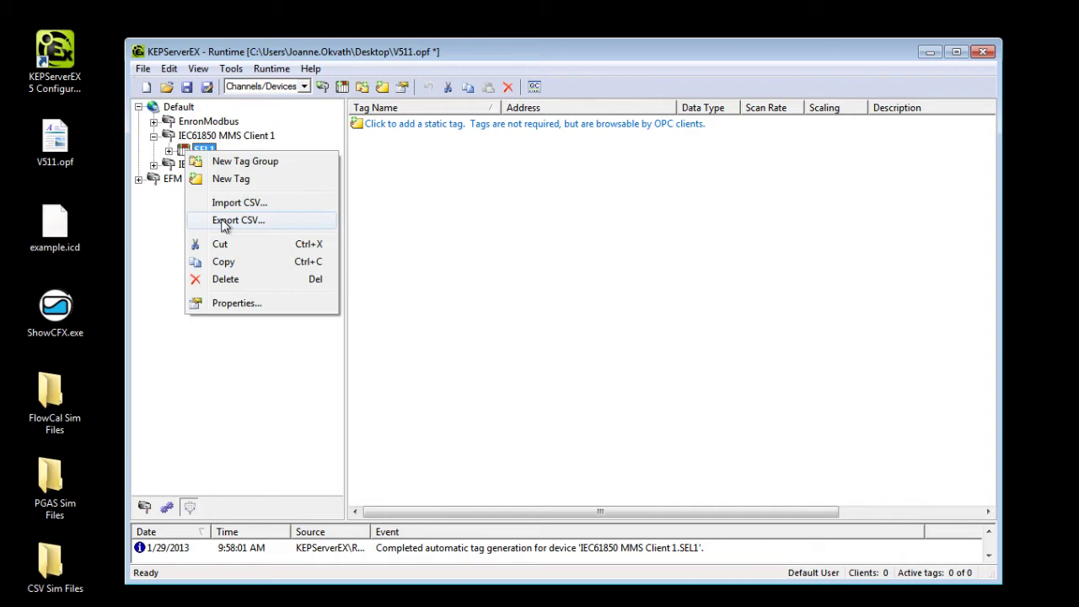
{"action": "left_click", "coordinate": [148, 301]}
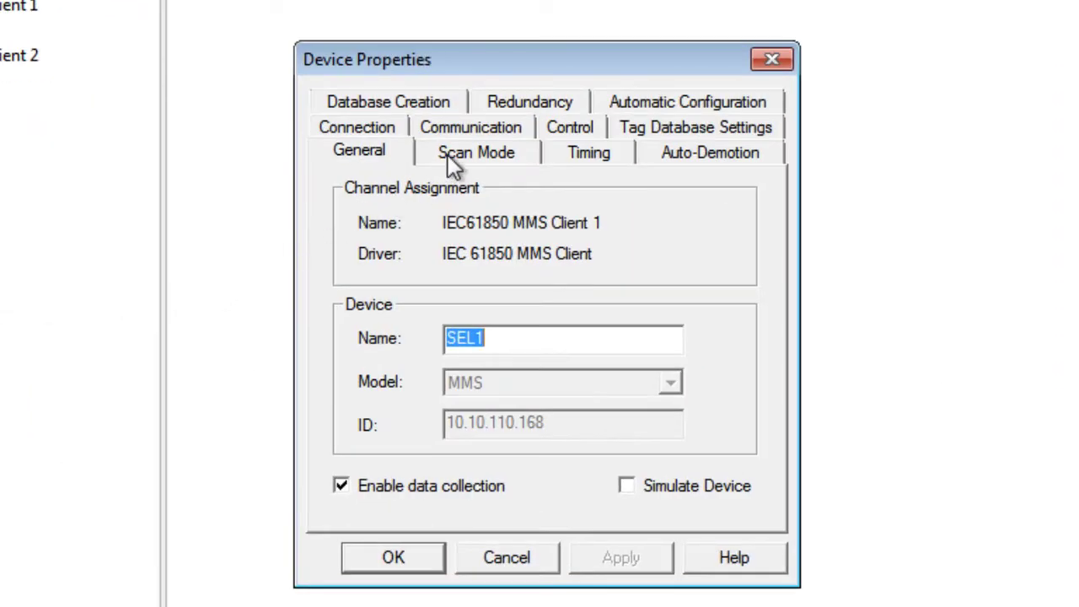
Review SEL1's communication settings: 5000 ms polling at Logical Node level, with report handling Yes.
{"action": "left_click", "coordinate": [462, 130]}
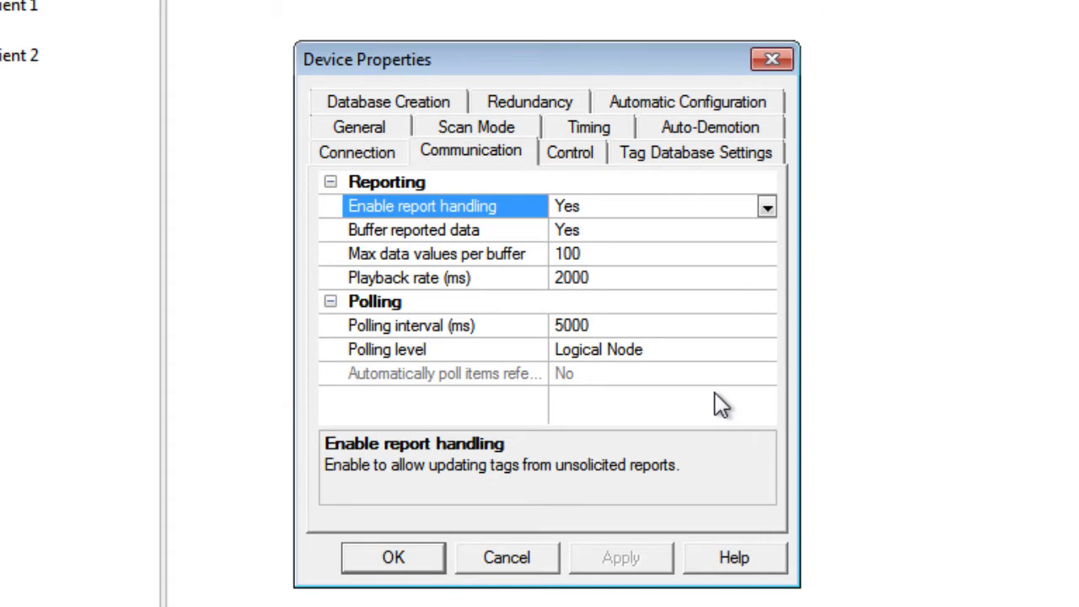
{"action": "left_click", "coordinate": [674, 325]}
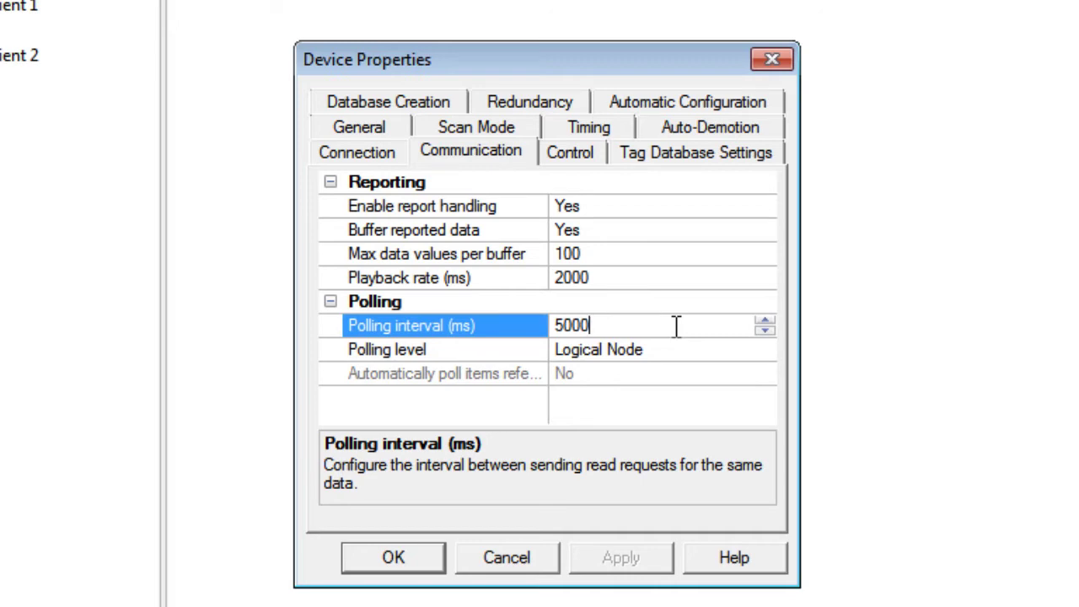
{"action": "left_click", "coordinate": [766, 347]}
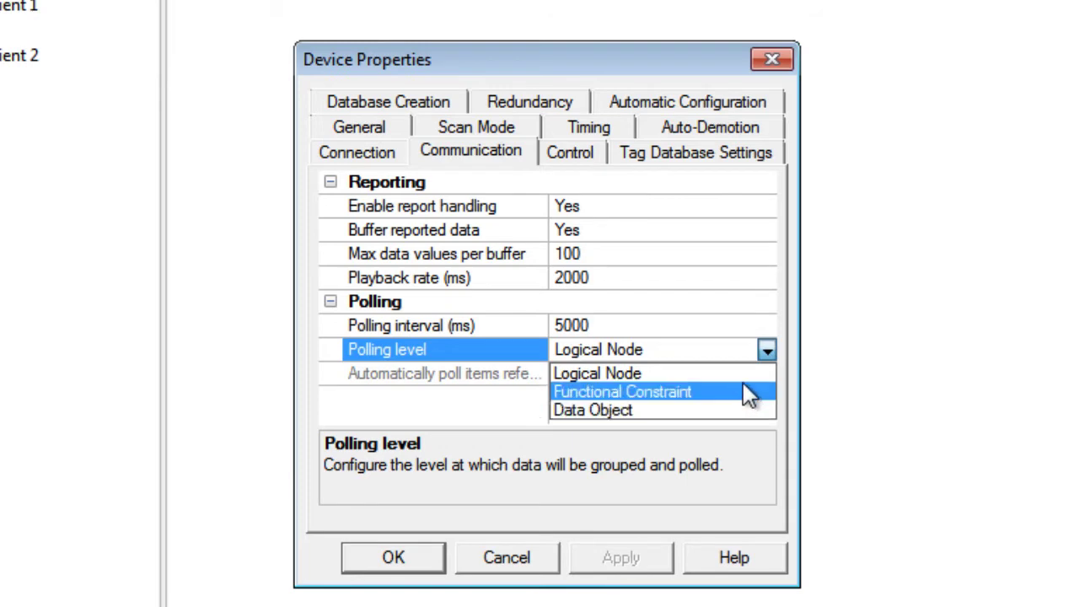
{"action": "left_click", "coordinate": [750, 383]}
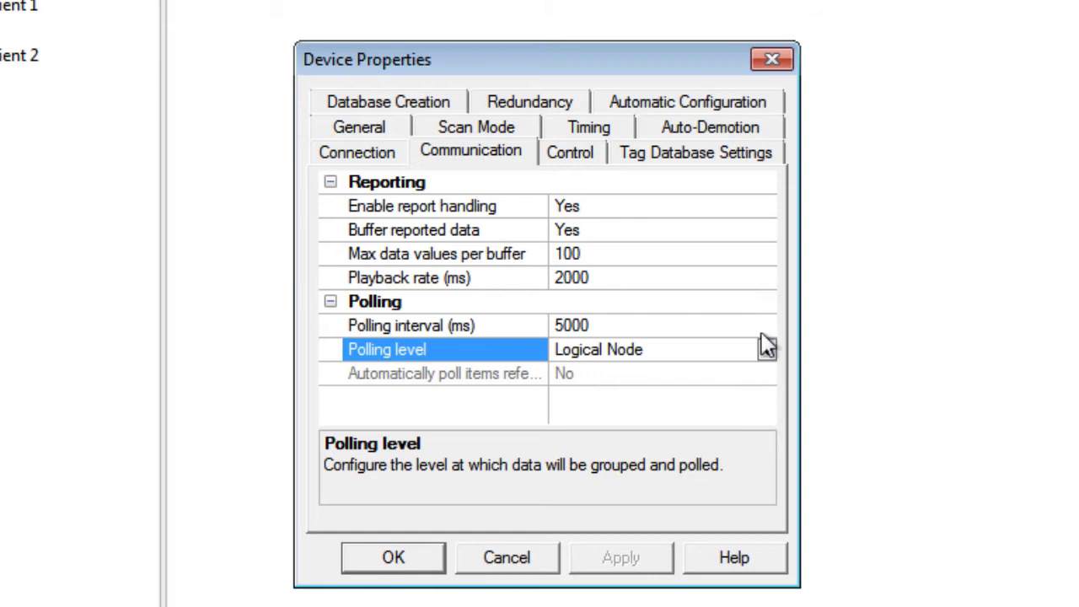
{"action": "left_click", "coordinate": [690, 204]}
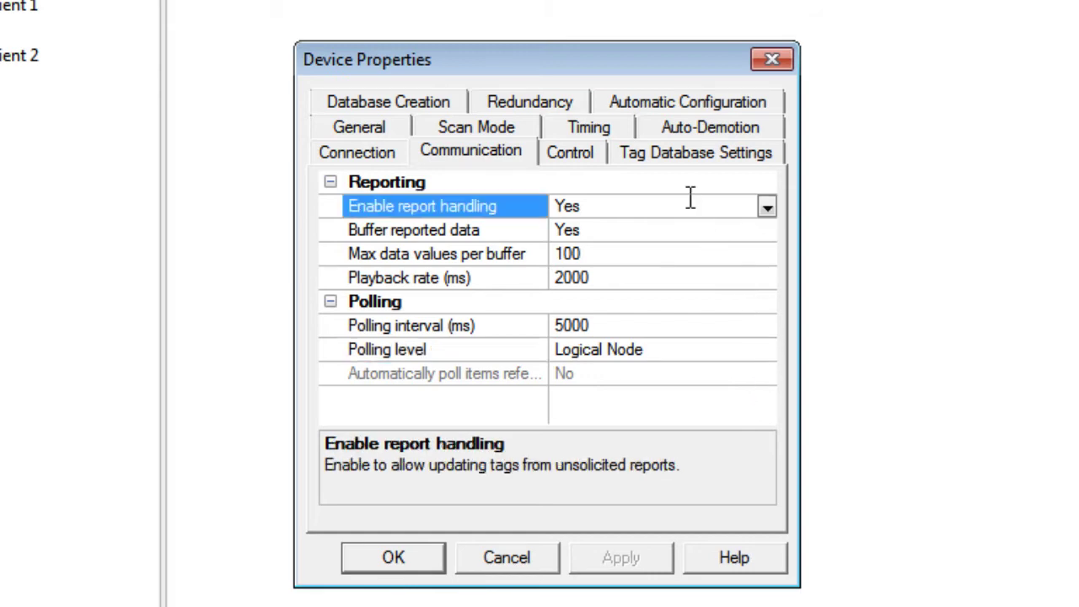
{"action": "left_click", "coordinate": [767, 207]}
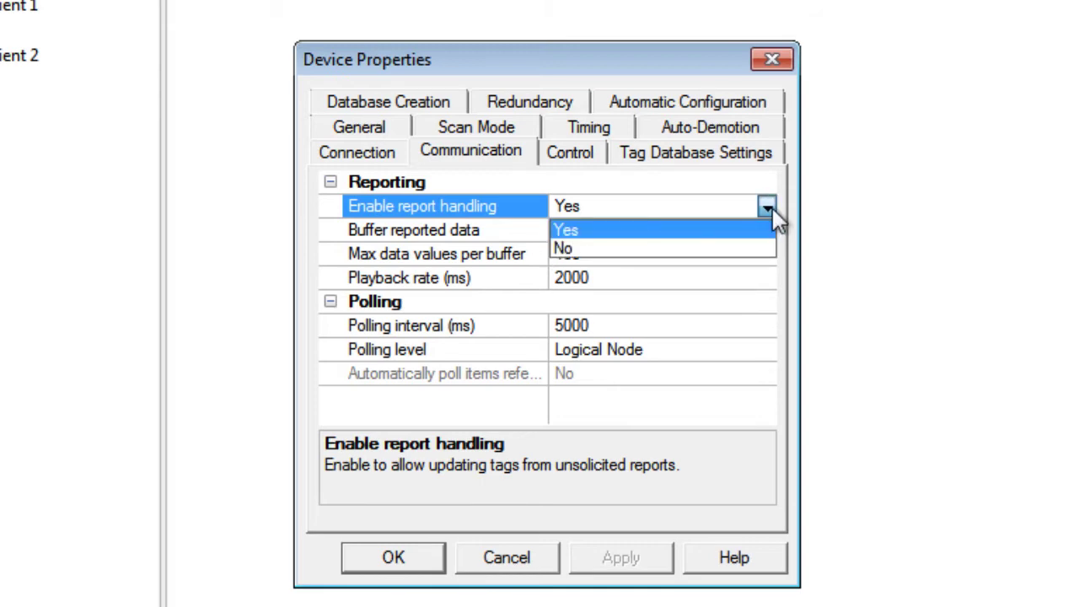
{"action": "left_click", "coordinate": [771, 206]}
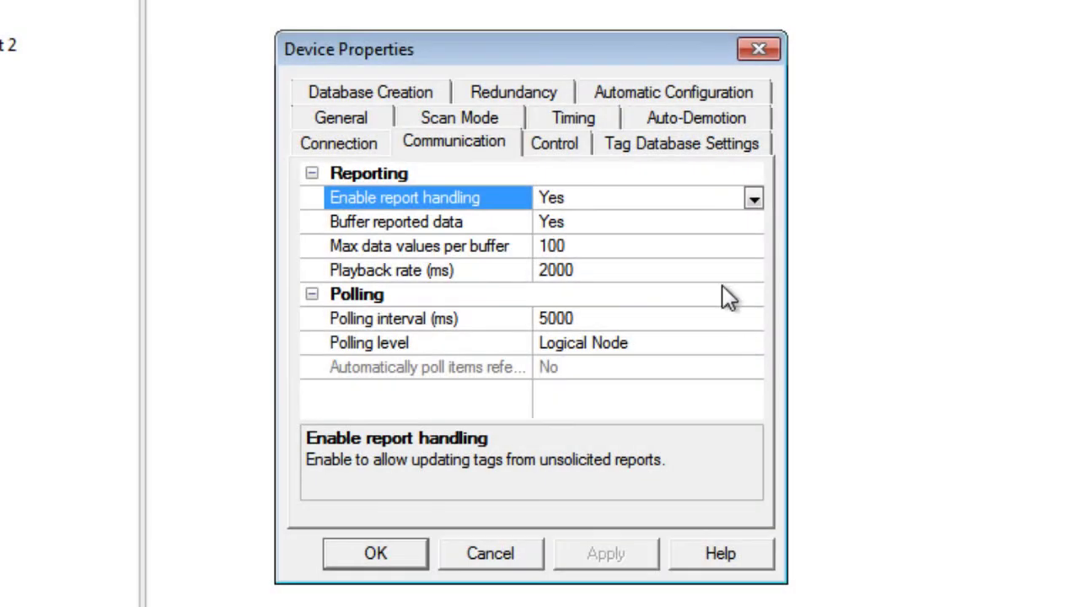
{"action": "left_click", "coordinate": [490, 218]}
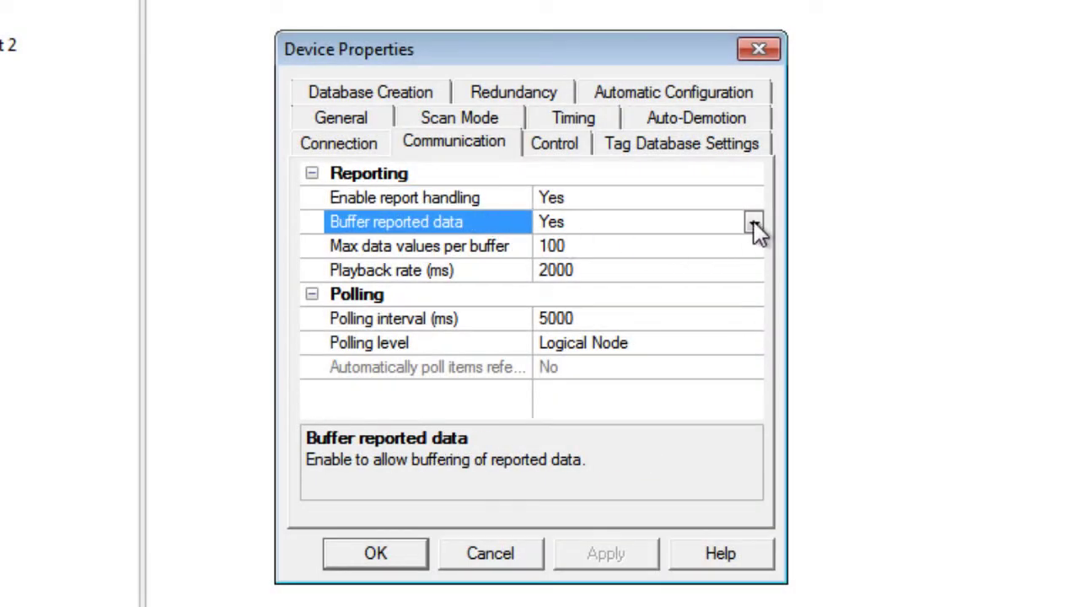
{"action": "left_click", "coordinate": [510, 253]}
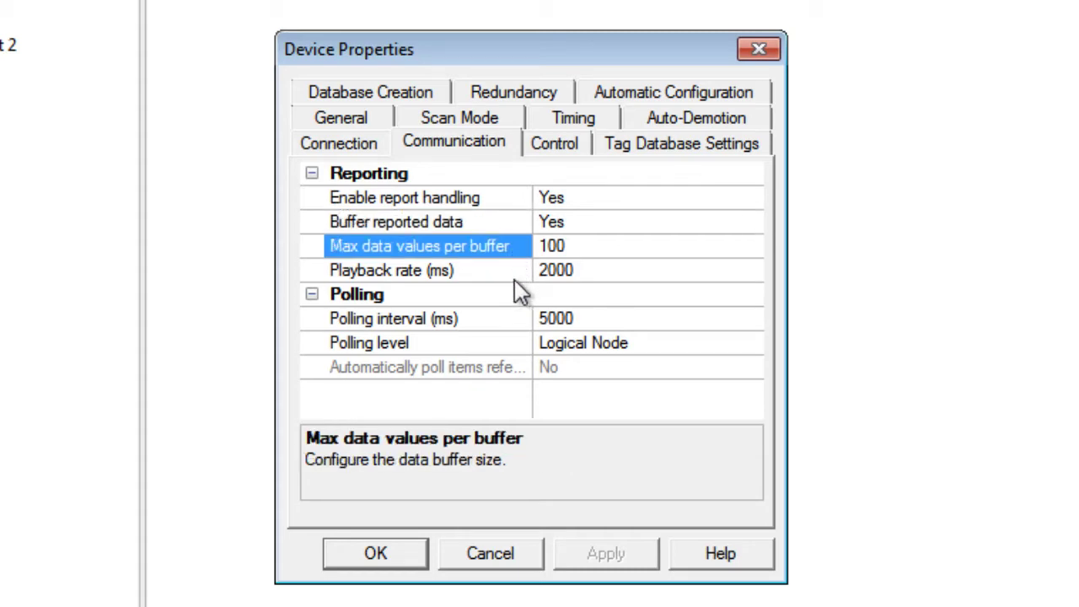
{"action": "left_click", "coordinate": [514, 279]}
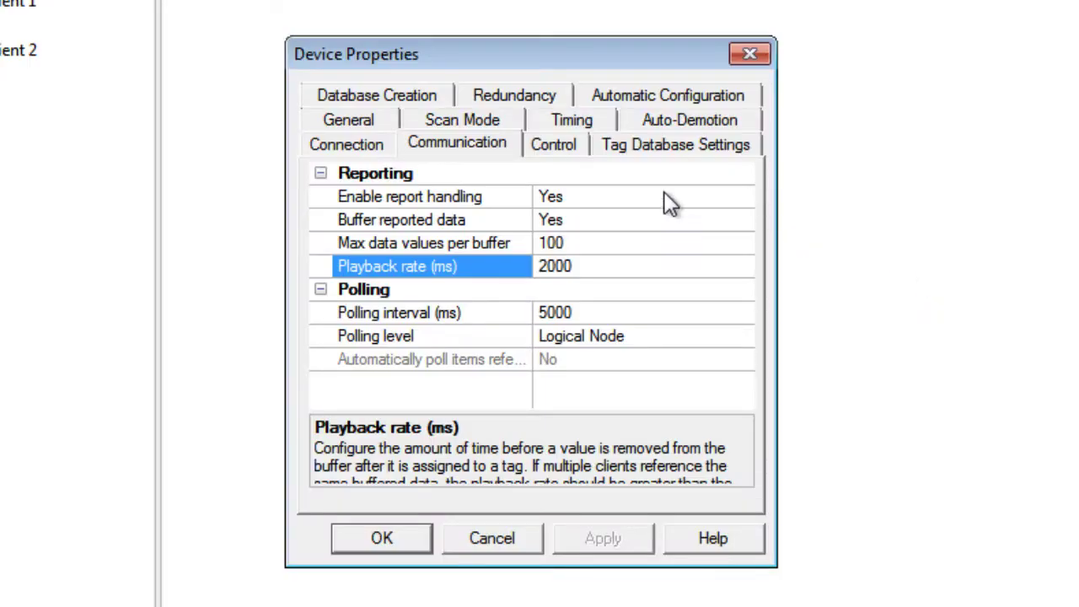
On the Control tab, keep orCat at bay-control and enter orIdent 00 01 C3.
{"action": "left_click", "coordinate": [554, 145]}
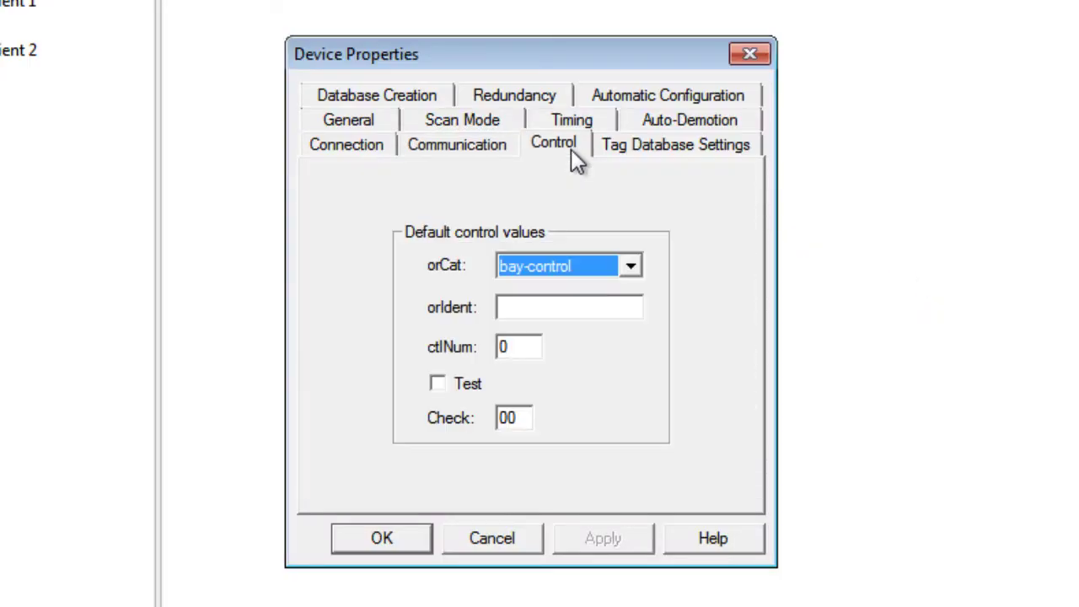
{"action": "left_click", "coordinate": [632, 266]}
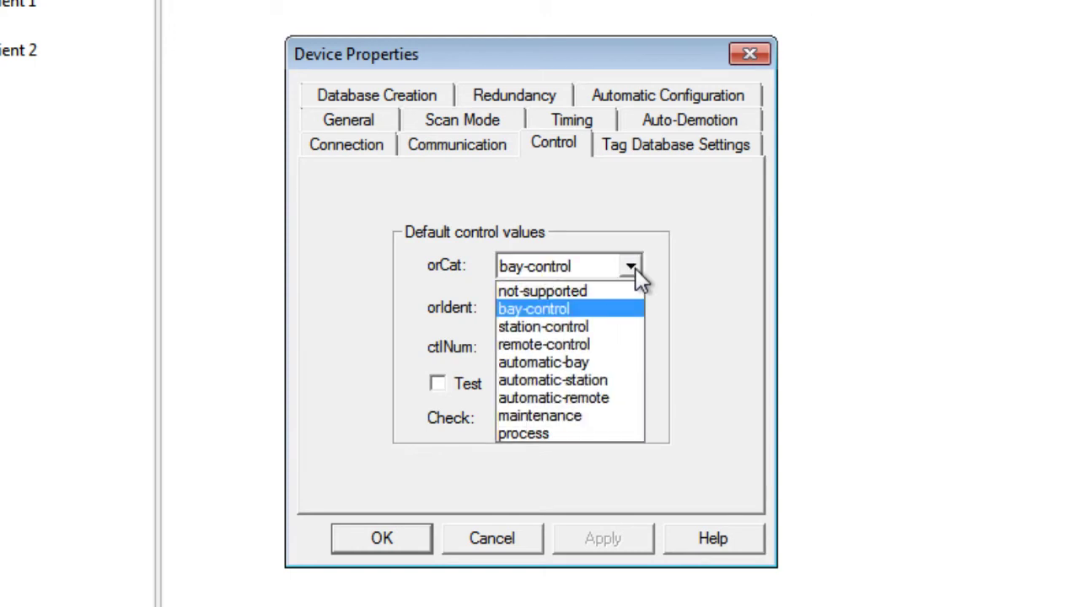
{"action": "left_click", "coordinate": [635, 267]}
{"action": "left_click", "coordinate": [604, 306]}
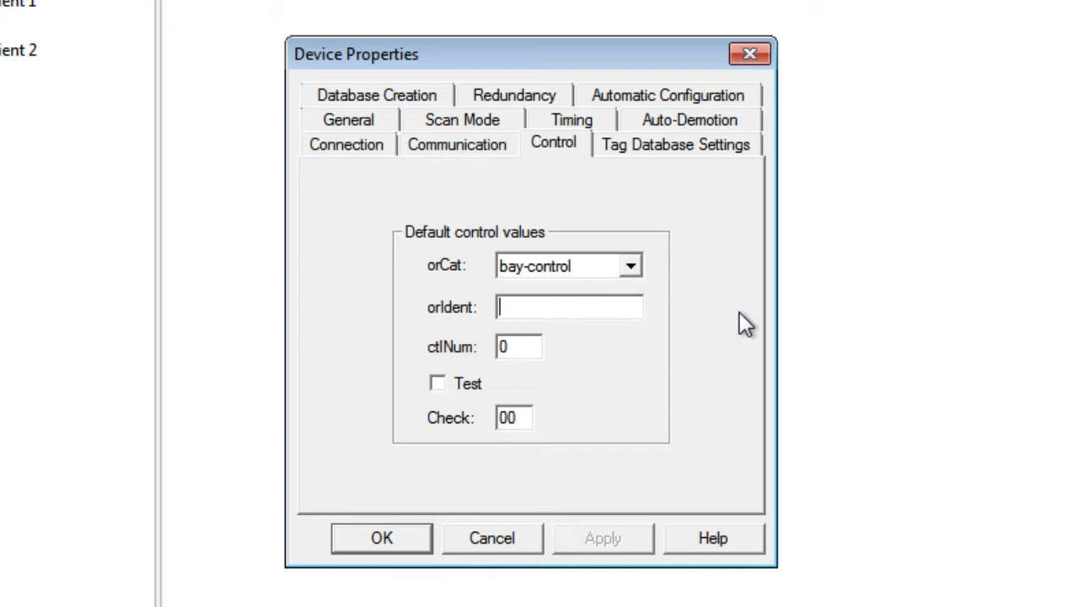
{"action": "type", "text": "00 01 "}
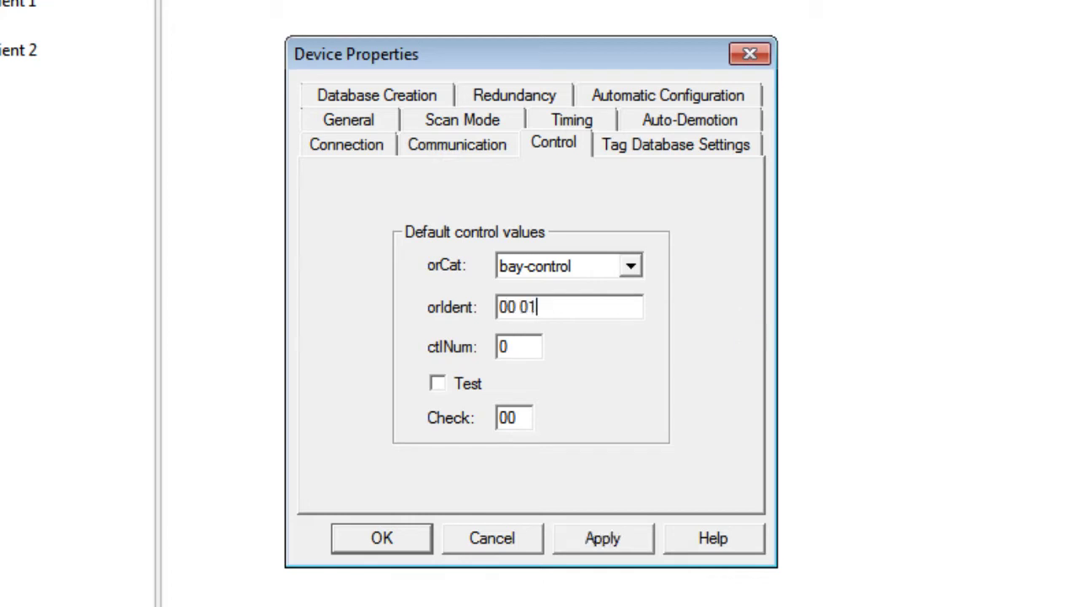
{"action": "type", "text": "C3"}
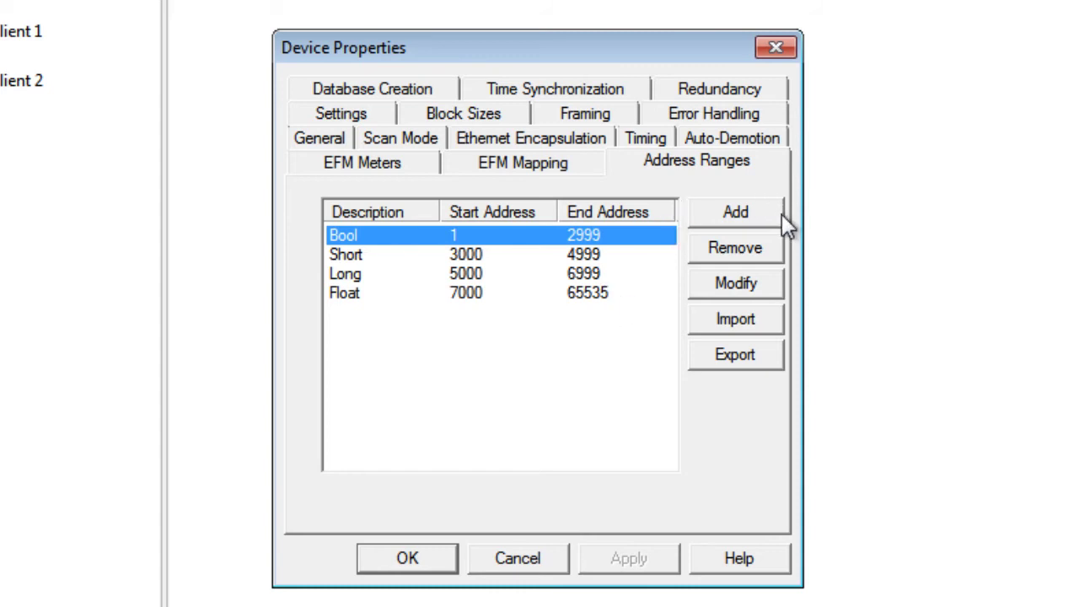
{"action": "left_click", "coordinate": [767, 284]}
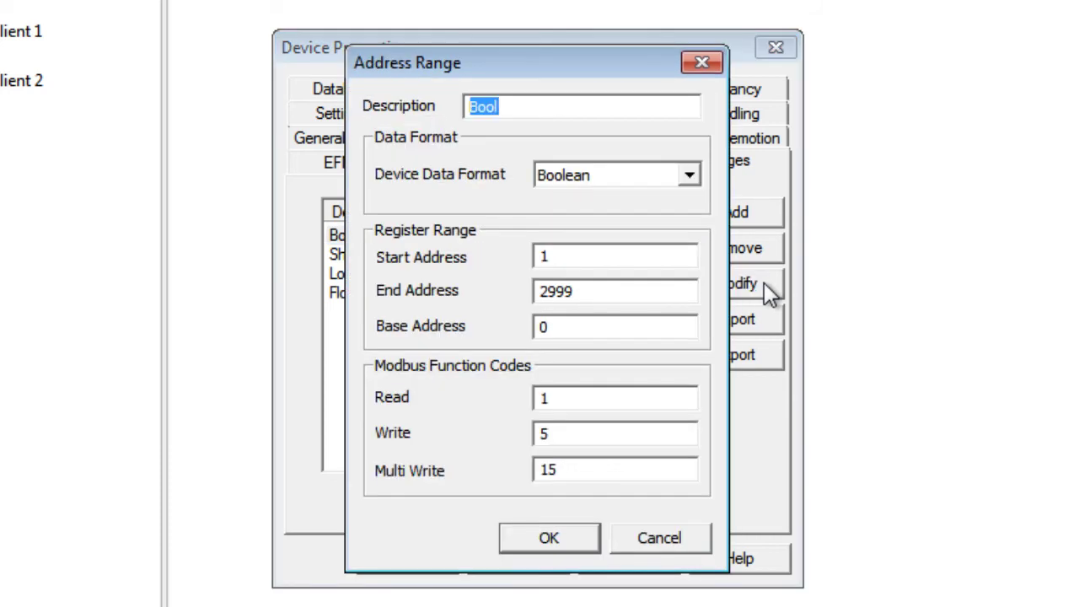
{"action": "left_click", "coordinate": [690, 176]}
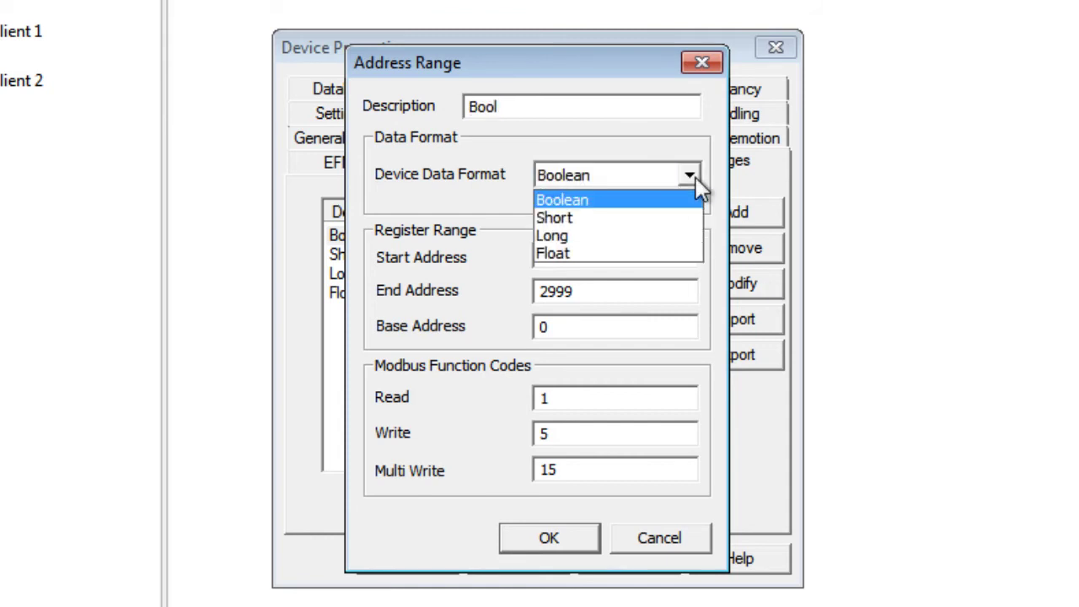
{"action": "left_click", "coordinate": [695, 177]}
{"action": "left_click", "coordinate": [674, 263]}
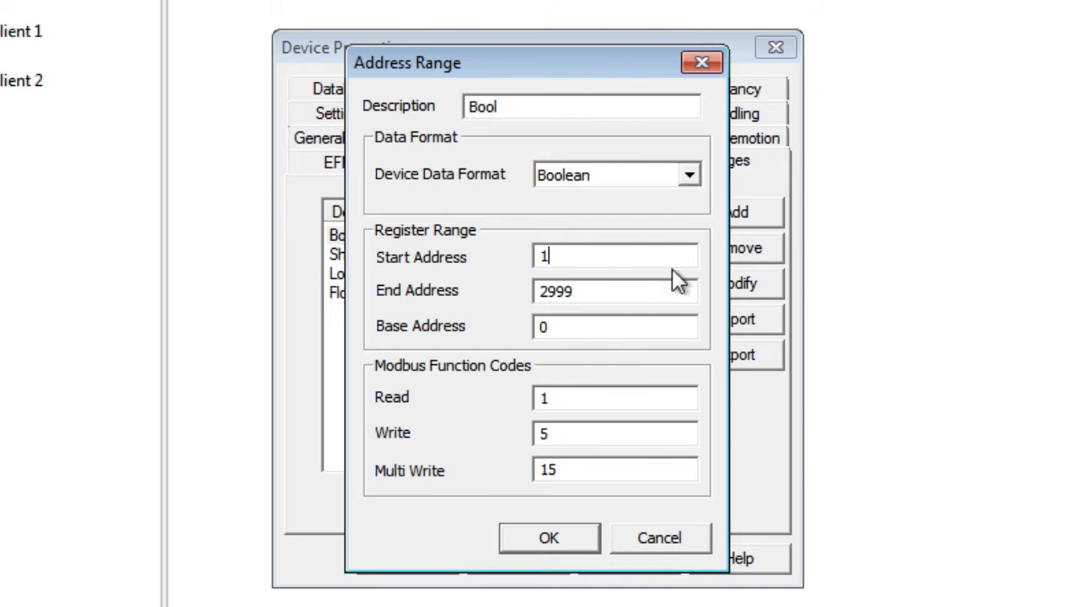
{"action": "left_click", "coordinate": [676, 290]}
{"action": "left_click", "coordinate": [625, 428]}
{"action": "left_click", "coordinate": [557, 540]}
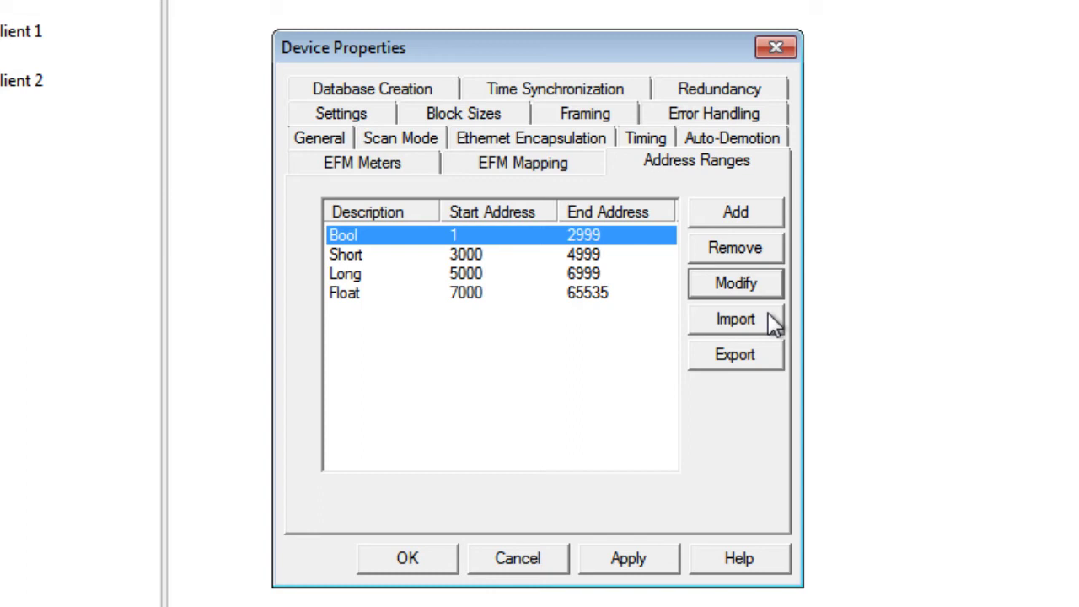
Auto-create FMC2's tags, then expand FMC2 and browse the tags in the new Meter_1 group.
{"action": "left_click", "coordinate": [420, 93]}
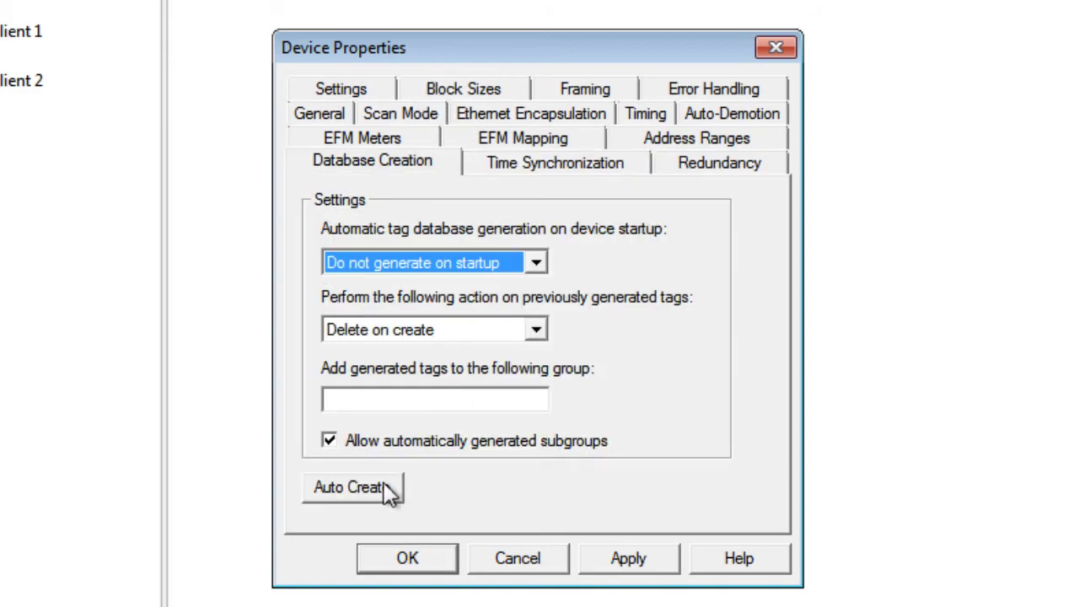
{"action": "left_click", "coordinate": [386, 488]}
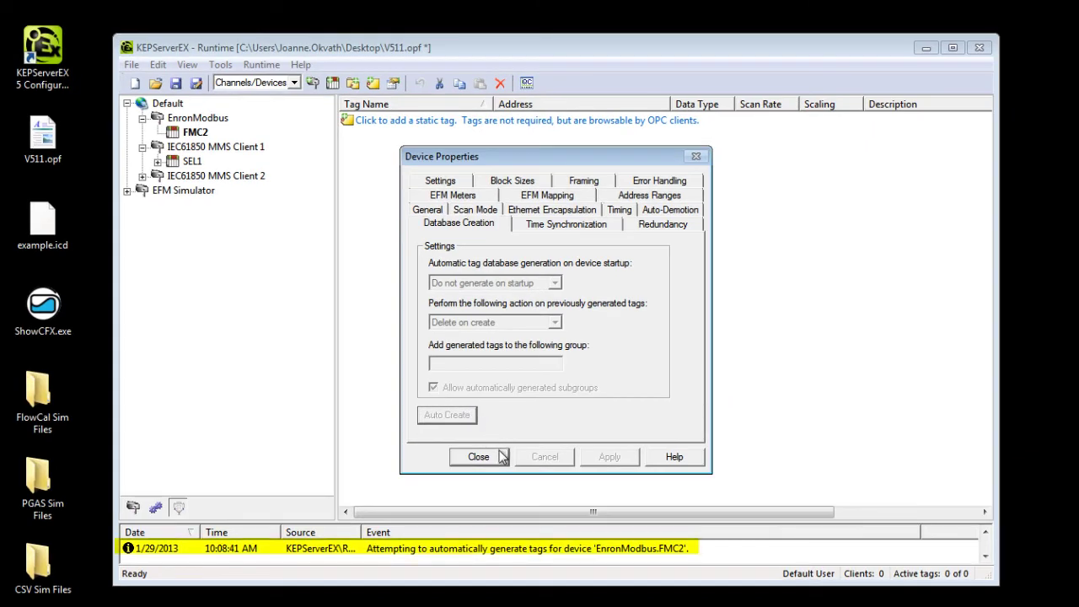
{"action": "left_click", "coordinate": [499, 457]}
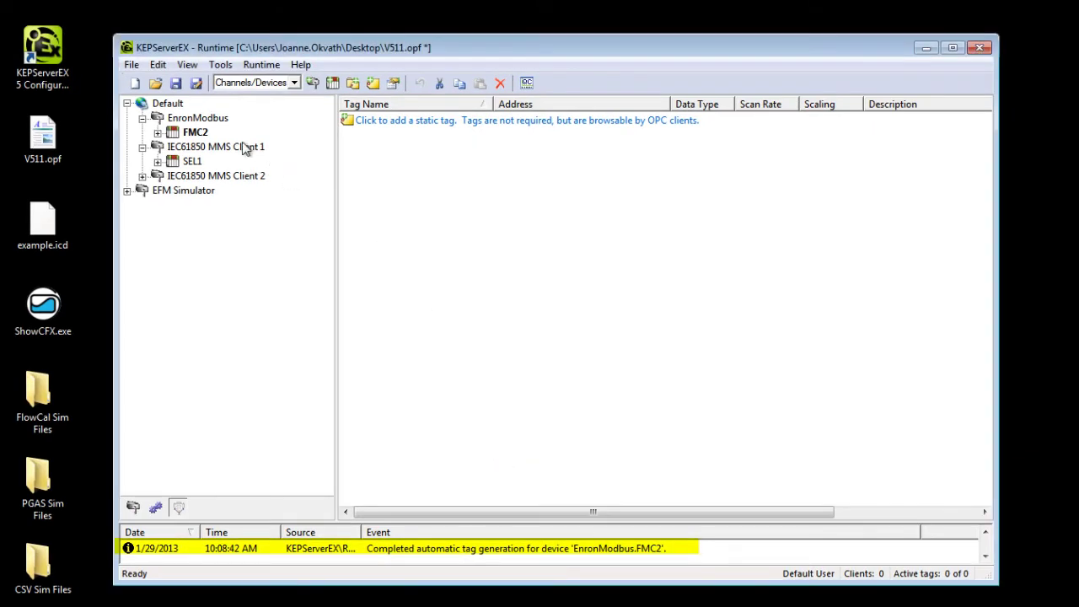
{"action": "left_click", "coordinate": [158, 133]}
{"action": "left_click", "coordinate": [207, 148]}
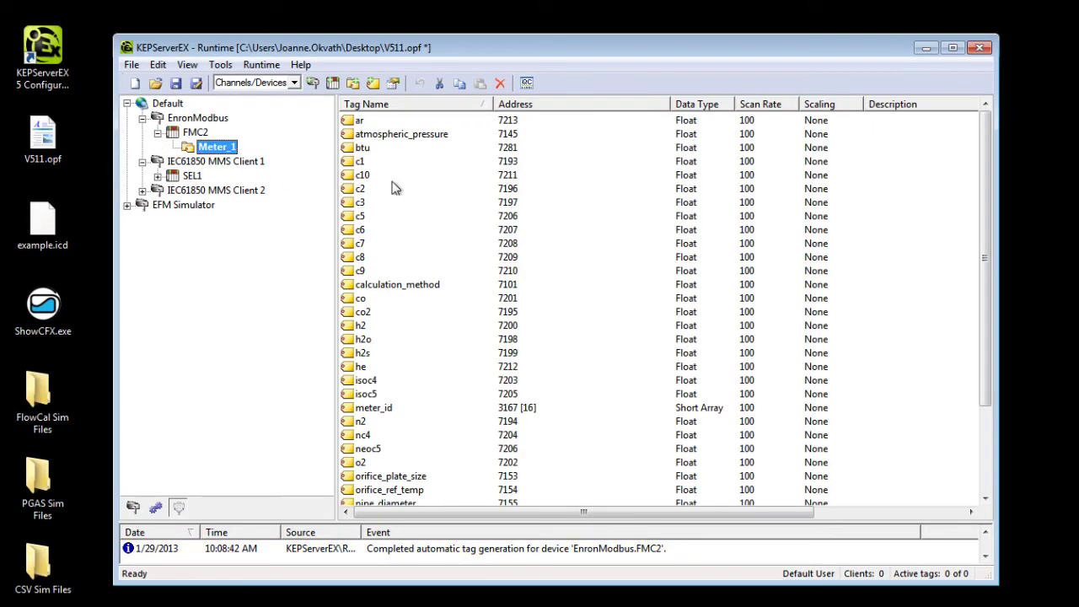
{"action": "left_click", "coordinate": [911, 215]}
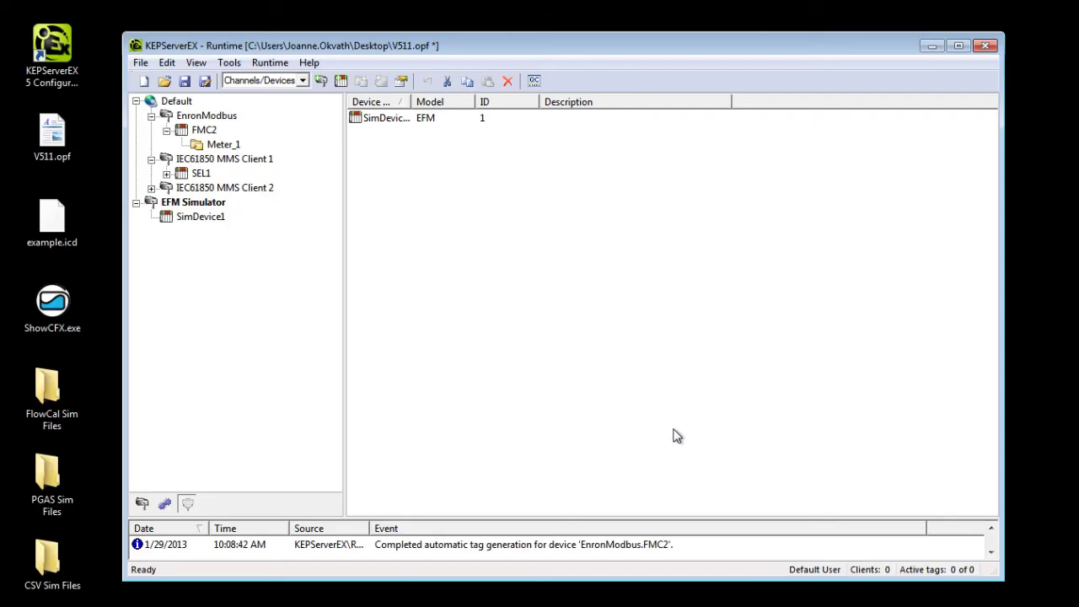
Open SimDevice1's EFM Meters properties and keep Meter 1 Enabled set to True.
{"action": "left_click", "coordinate": [187, 221]}
{"action": "right_click", "coordinate": [187, 221]}
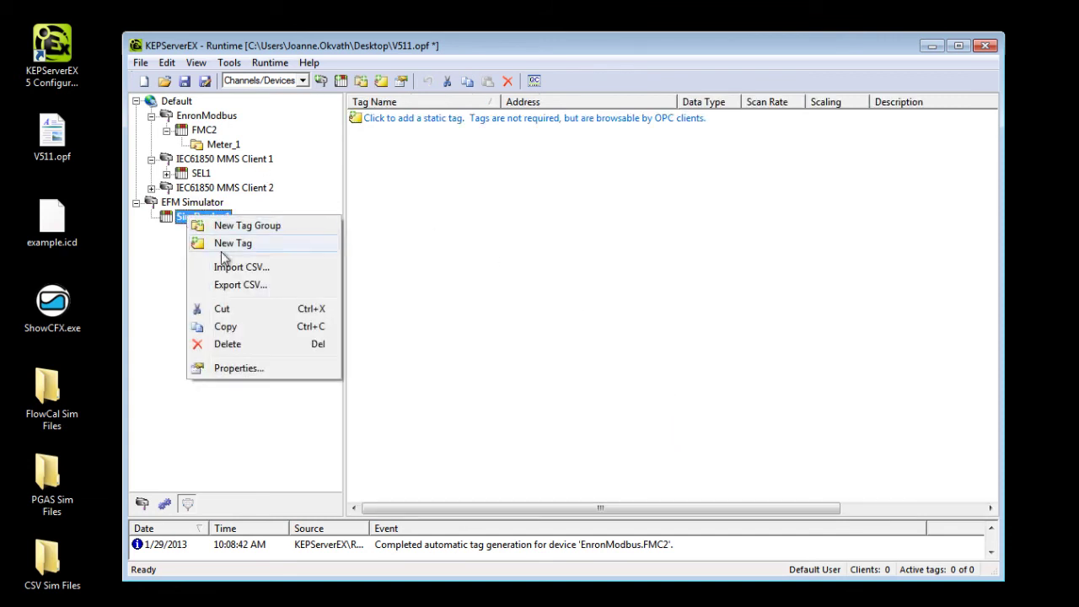
{"action": "left_click", "coordinate": [230, 377]}
{"action": "left_click", "coordinate": [562, 138]}
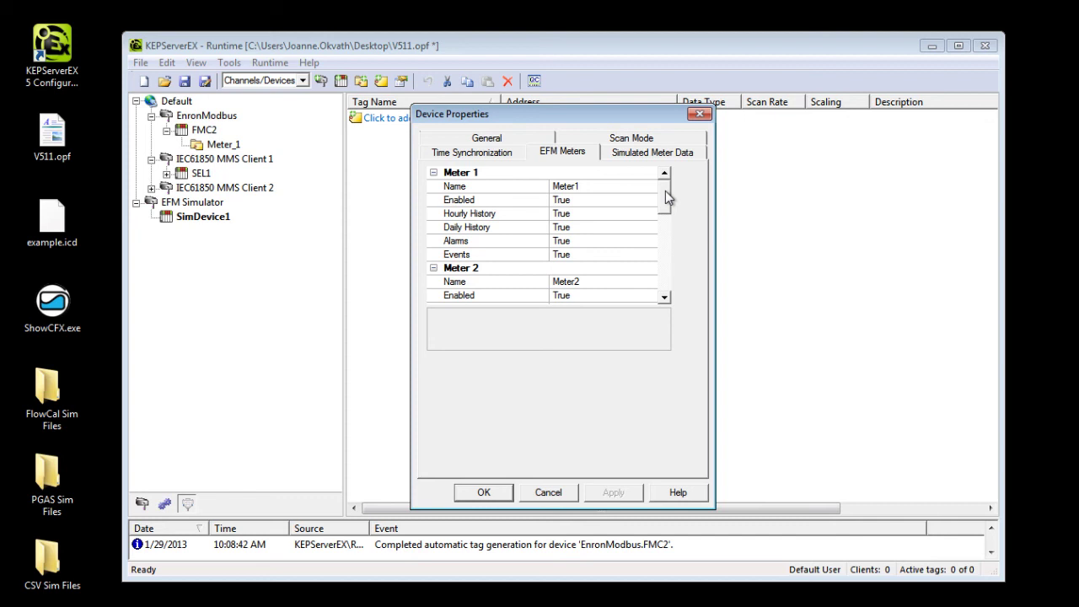
{"action": "left_click", "coordinate": [638, 189]}
{"action": "left_click", "coordinate": [639, 199]}
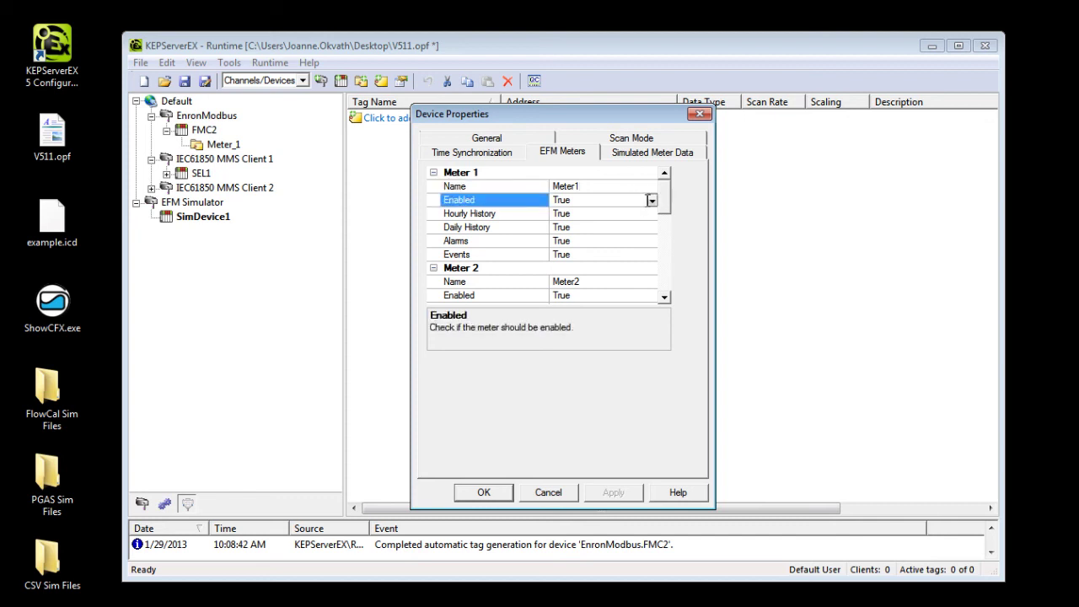
{"action": "left_click", "coordinate": [655, 198]}
{"action": "left_click", "coordinate": [655, 198]}
Check Meter1's name plus its hourly history, daily history, alarms and events settings, all True.
{"action": "mouse_move", "coordinate": [666, 198]}
{"action": "left_mouse_down"}
{"action": "mouse_move", "coordinate": [662, 265]}
{"action": "mouse_move", "coordinate": [666, 184]}
{"action": "left_mouse_up"}
{"action": "left_click", "coordinate": [619, 186]}
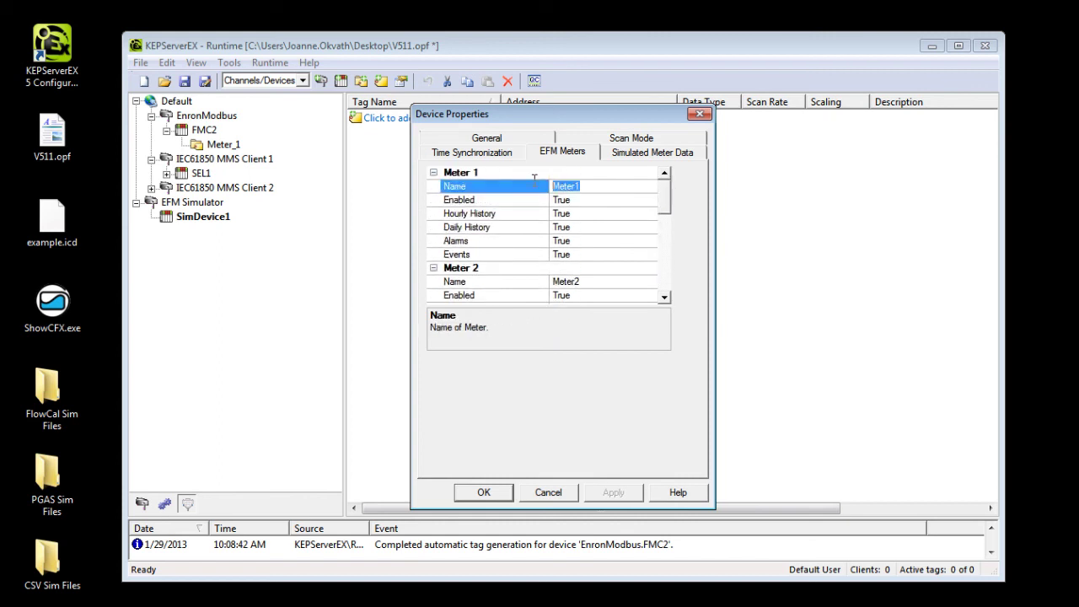
{"action": "left_click", "coordinate": [589, 200]}
{"action": "left_click", "coordinate": [604, 215]}
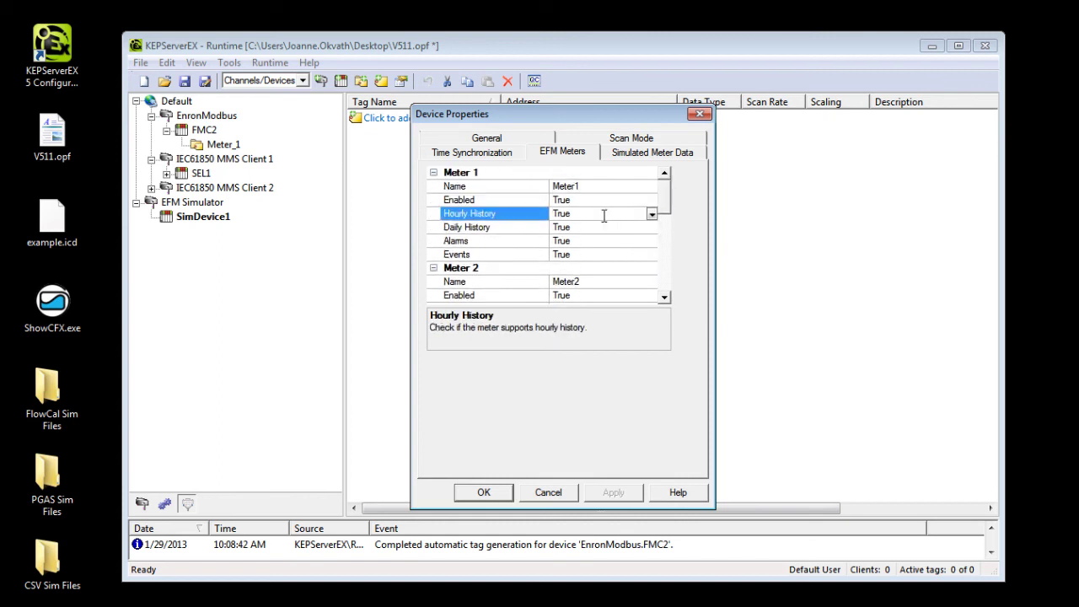
{"action": "left_click", "coordinate": [605, 227]}
{"action": "left_click", "coordinate": [609, 241]}
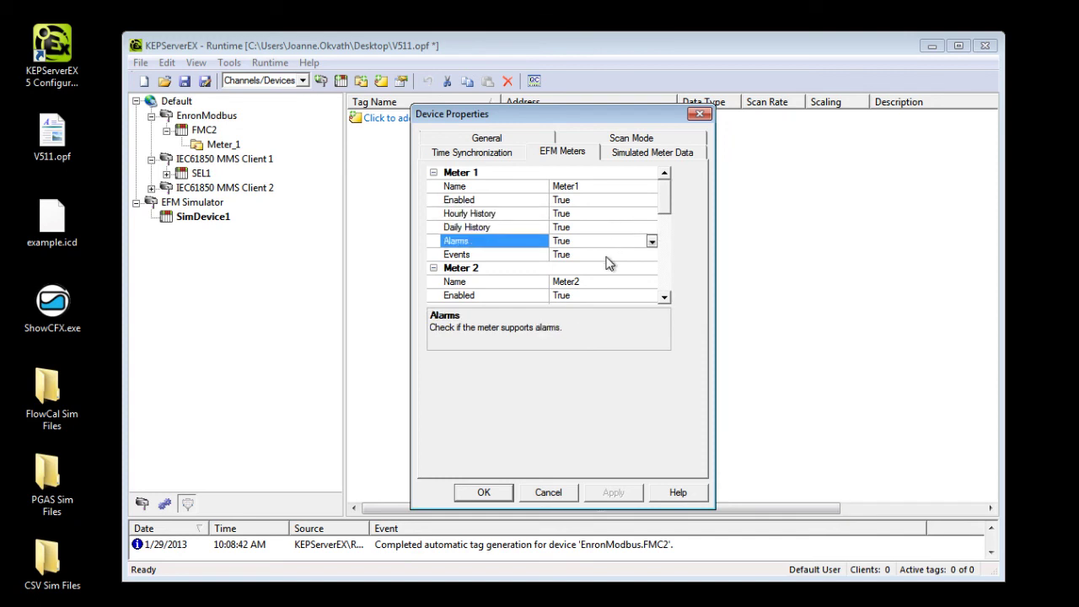
{"action": "left_click", "coordinate": [608, 255]}
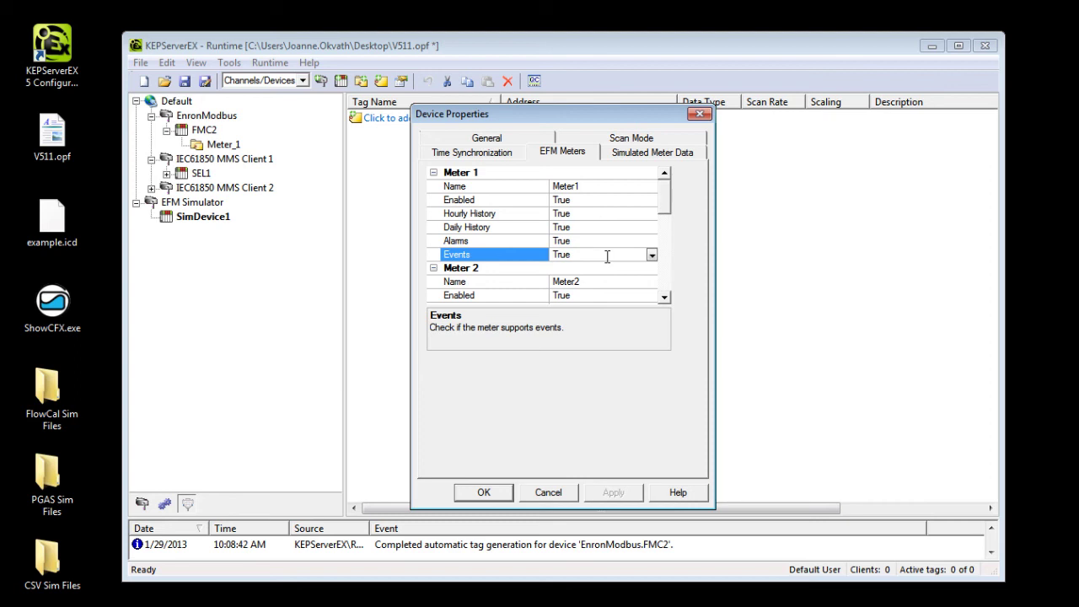
Generate SimDevice1's test data, 100 records per file at 60-minute intervals, with automatic generation off.
{"action": "left_click", "coordinate": [662, 154]}
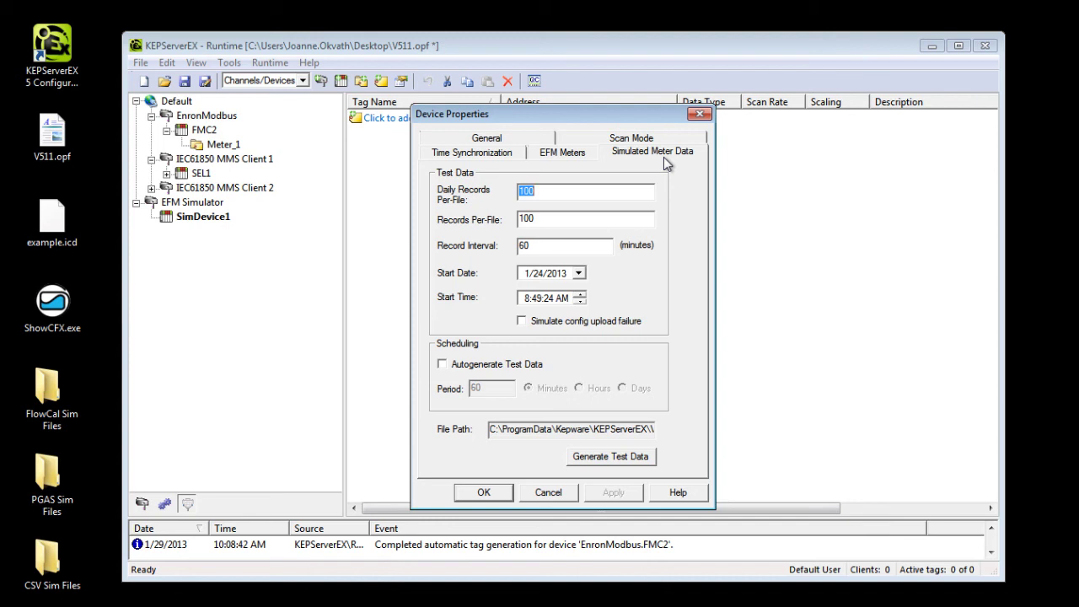
{"action": "key", "text": "alt+a"}
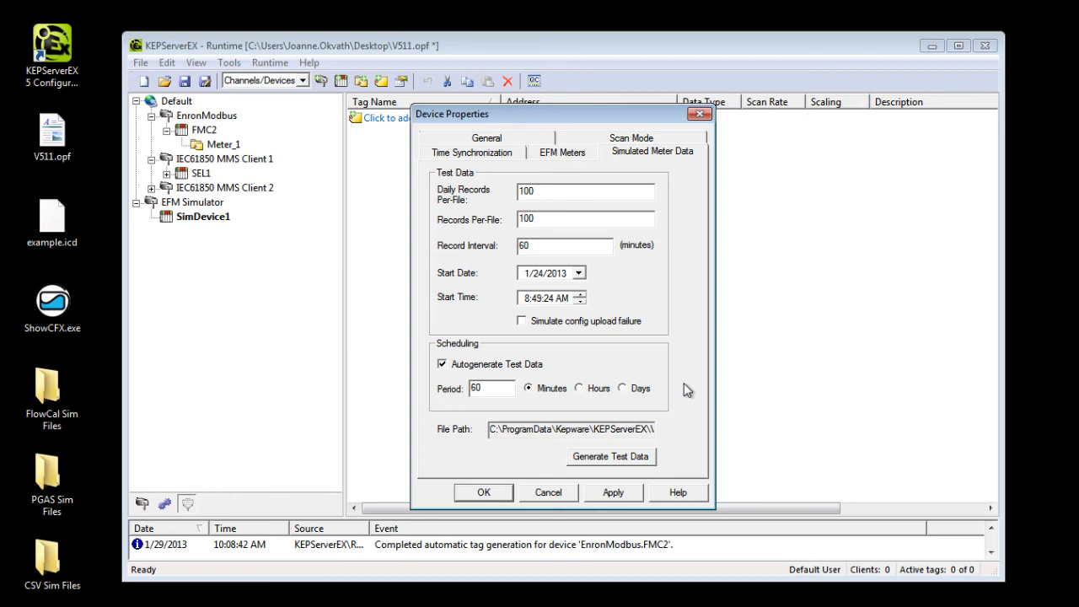
{"action": "left_click", "coordinate": [443, 366]}
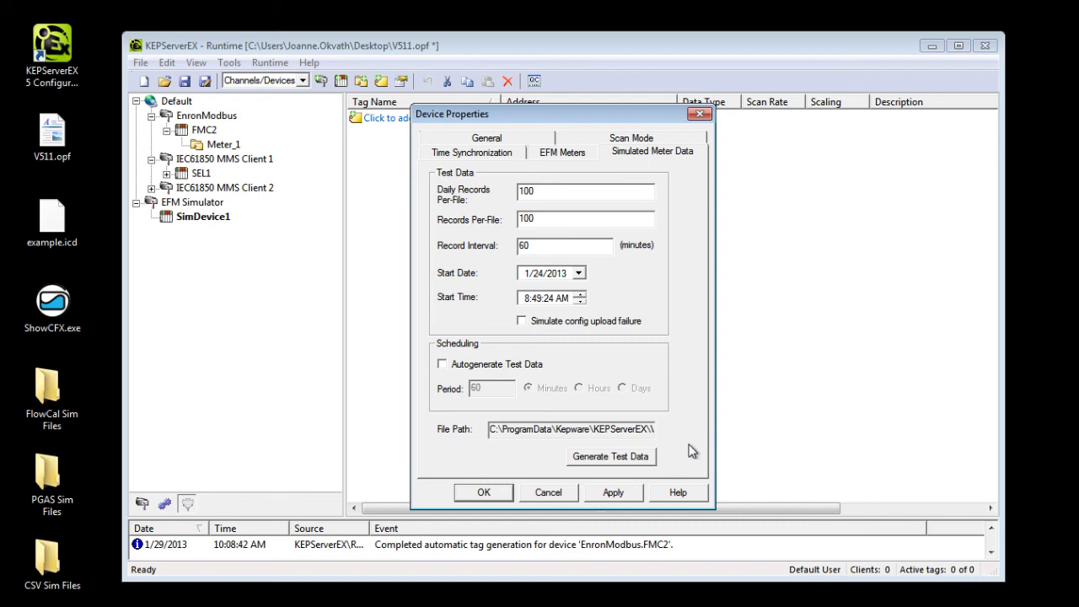
{"action": "left_click", "coordinate": [639, 457]}
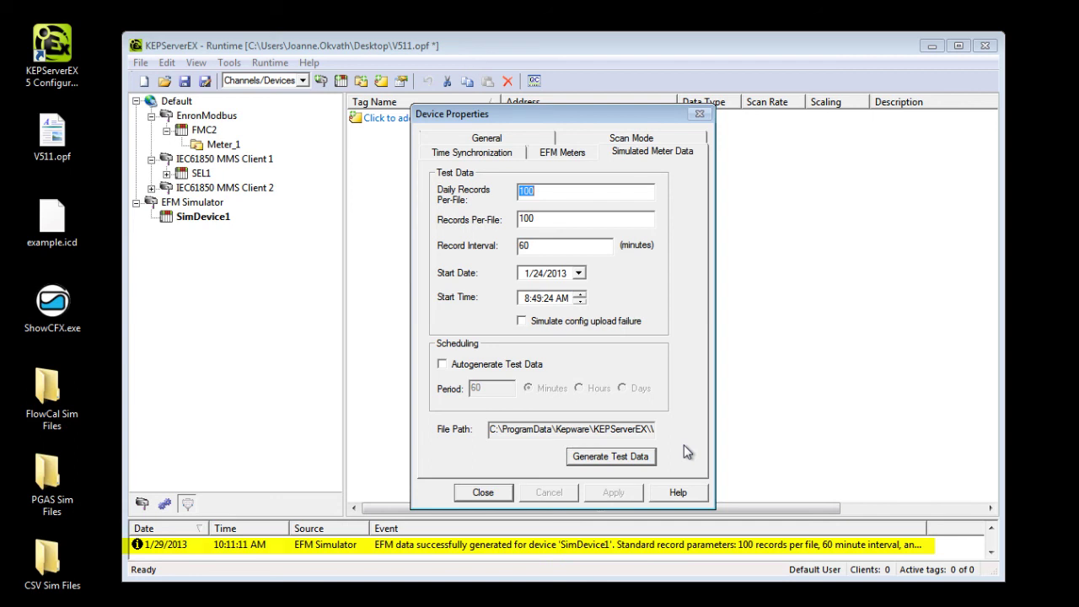
{"action": "left_click", "coordinate": [509, 496]}
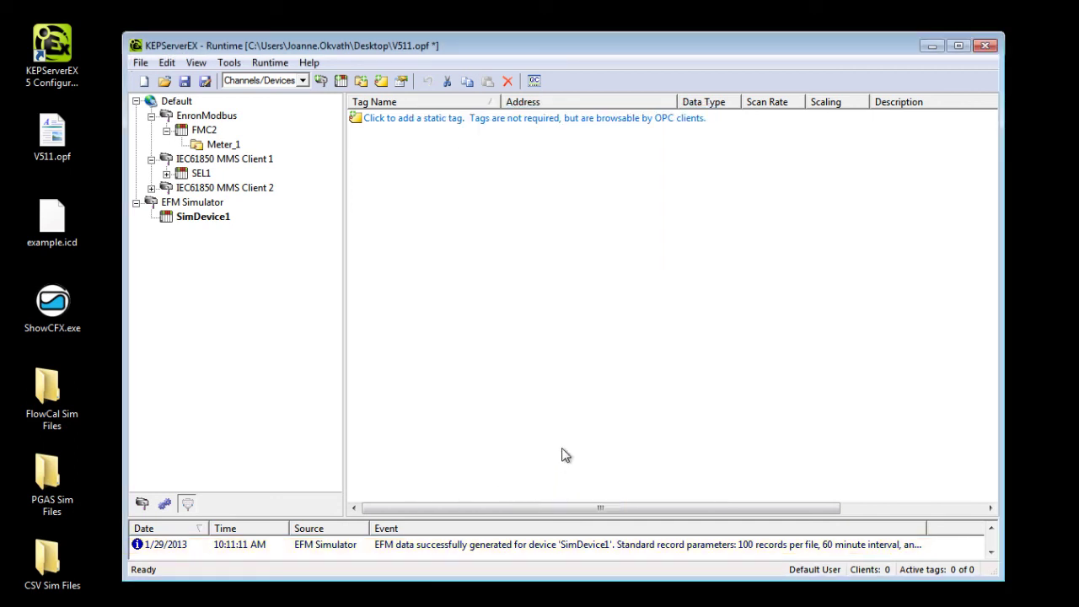
Switch to the EFM Exporter view and expand PollGroup1 and its Meters folder.
{"action": "left_click", "coordinate": [301, 82]}
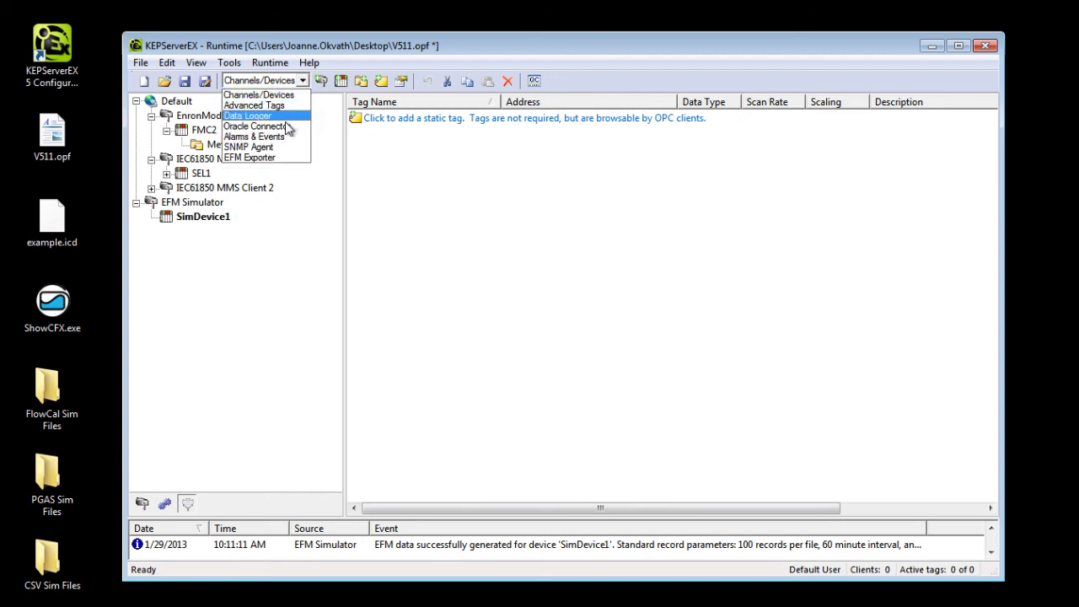
{"action": "left_click", "coordinate": [253, 158]}
{"action": "left_click", "coordinate": [200, 103]}
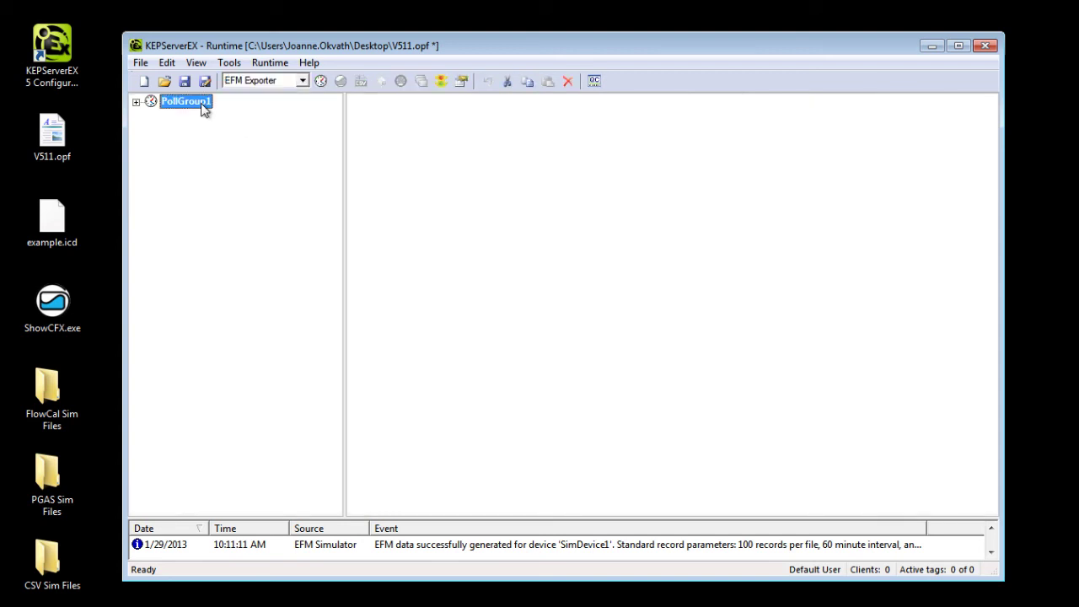
{"action": "left_click", "coordinate": [135, 102]}
{"action": "left_click", "coordinate": [167, 119]}
{"action": "left_click", "coordinate": [151, 117]}
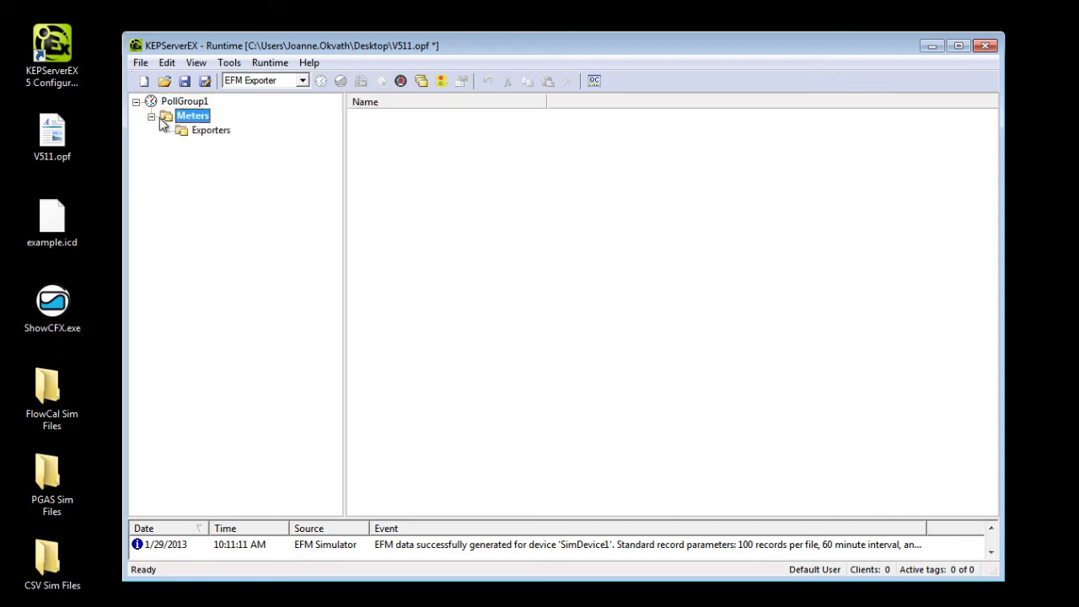
Add EFM Simulator.SimDevice1.Meter1 as a new meter in PollGroup1.
{"action": "right_click", "coordinate": [395, 148]}
{"action": "left_click", "coordinate": [420, 154]}
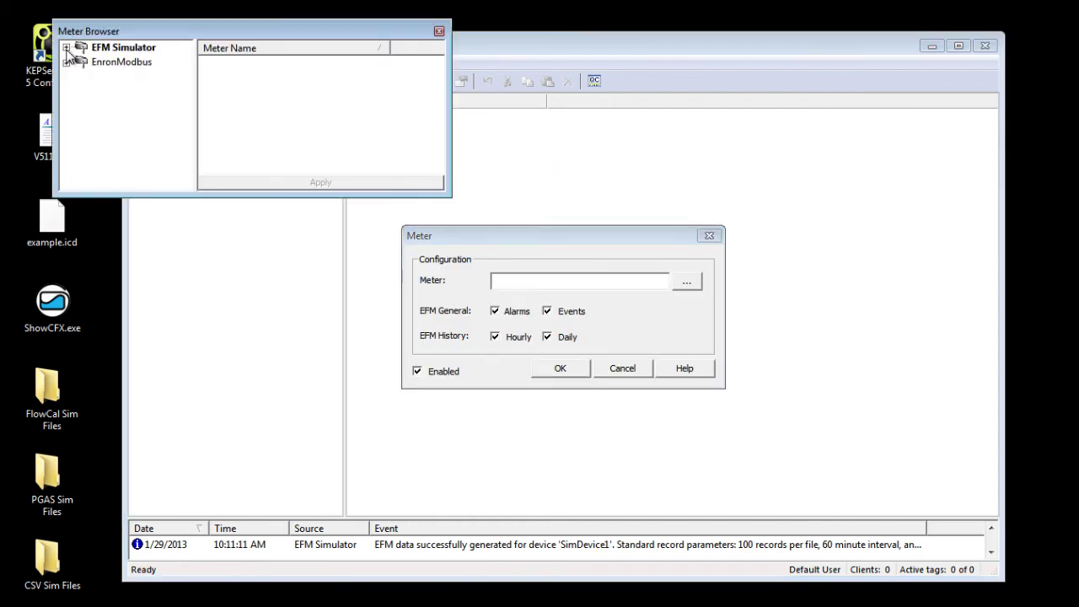
{"action": "left_click", "coordinate": [67, 48]}
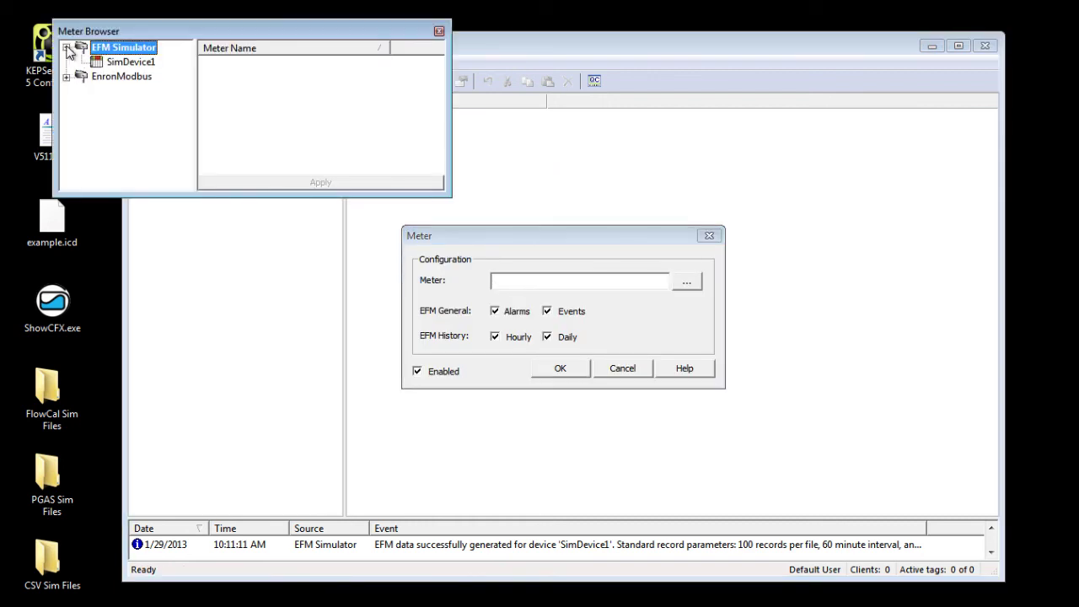
{"action": "left_click", "coordinate": [126, 63]}
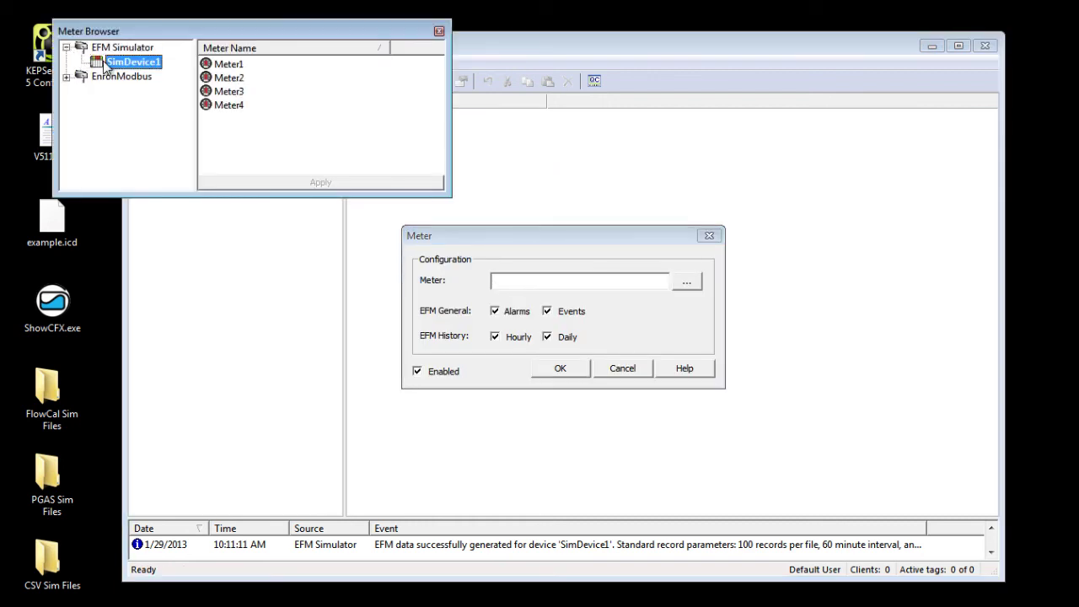
{"action": "left_click", "coordinate": [226, 64]}
{"action": "left_click", "coordinate": [285, 182]}
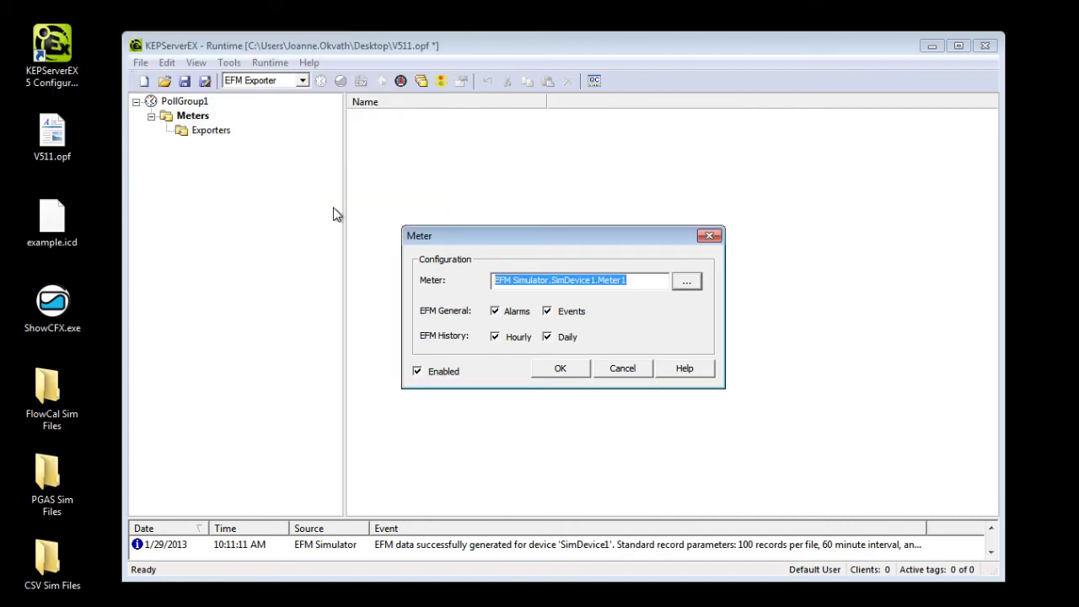
{"action": "left_click", "coordinate": [560, 369]}
Look through PollGroup1's CSV, FlowCal and PGAS exporters, ending on FlowCal.
{"action": "left_click", "coordinate": [212, 129]}
{"action": "left_click", "coordinate": [375, 145]}
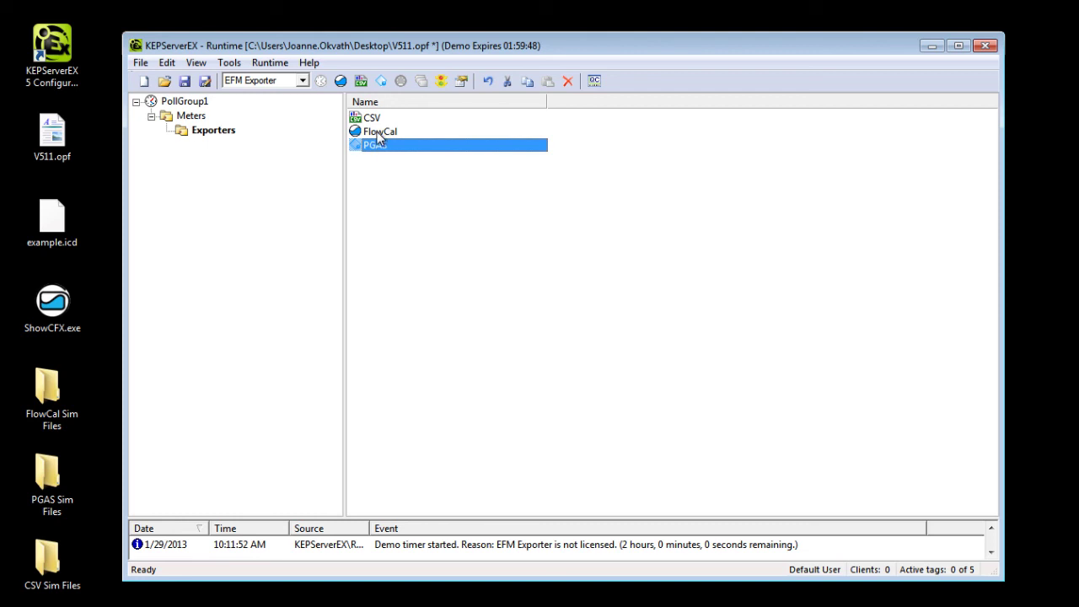
{"action": "left_click", "coordinate": [378, 134]}
{"action": "left_click", "coordinate": [374, 118]}
{"action": "left_click", "coordinate": [376, 133]}
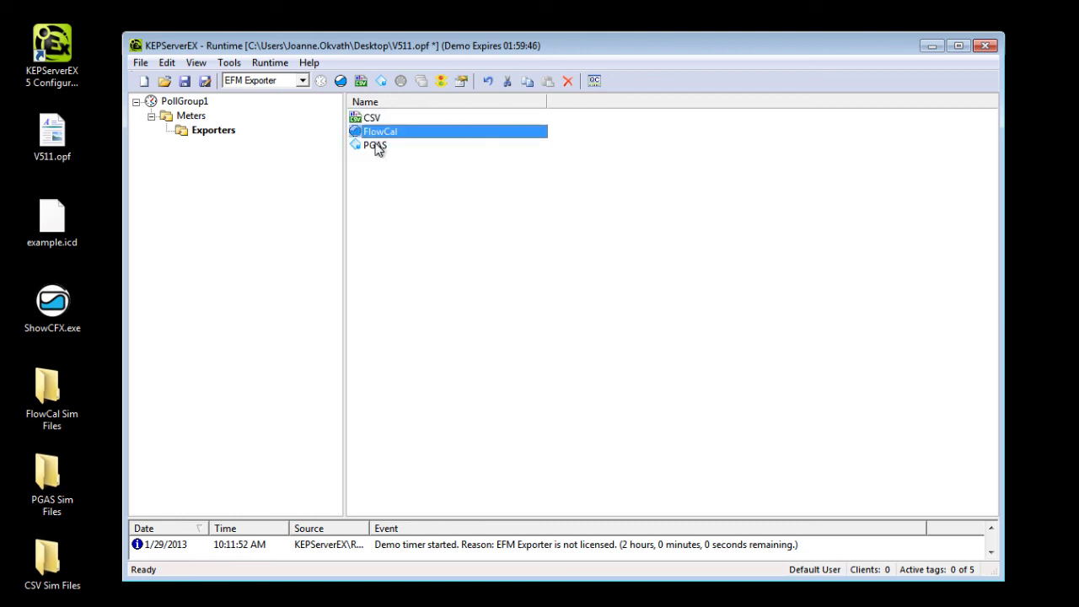
{"action": "left_click", "coordinate": [376, 146]}
{"action": "left_click", "coordinate": [371, 118]}
{"action": "left_click", "coordinate": [376, 132]}
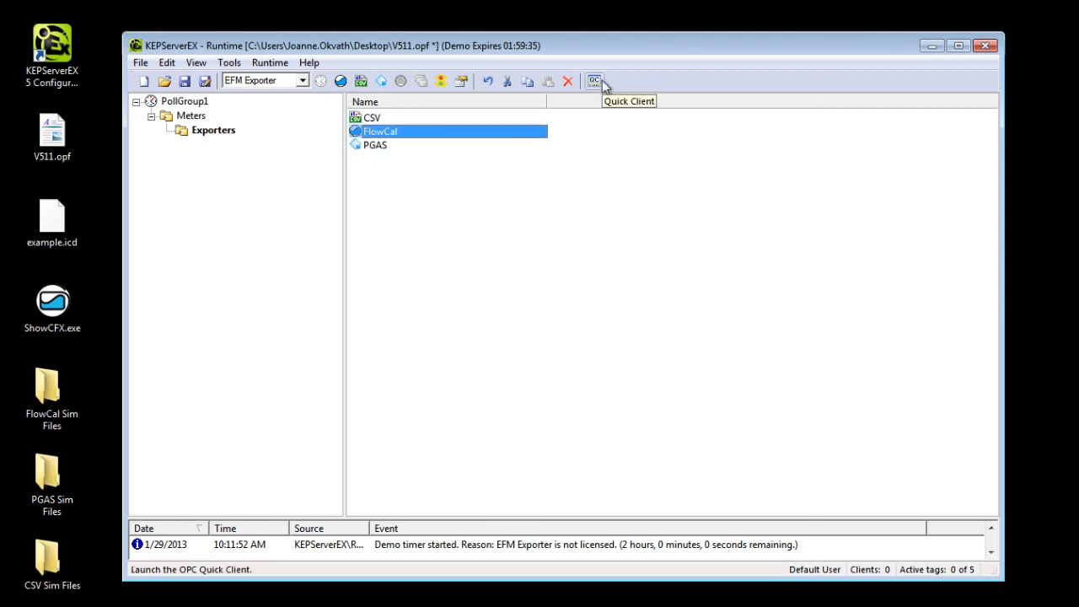
In OPC Quick Client, write 1 to _EFMExporter.PollGroup1.Poll with an Asynchronous 2.0 Write.
{"action": "left_click", "coordinate": [602, 81]}
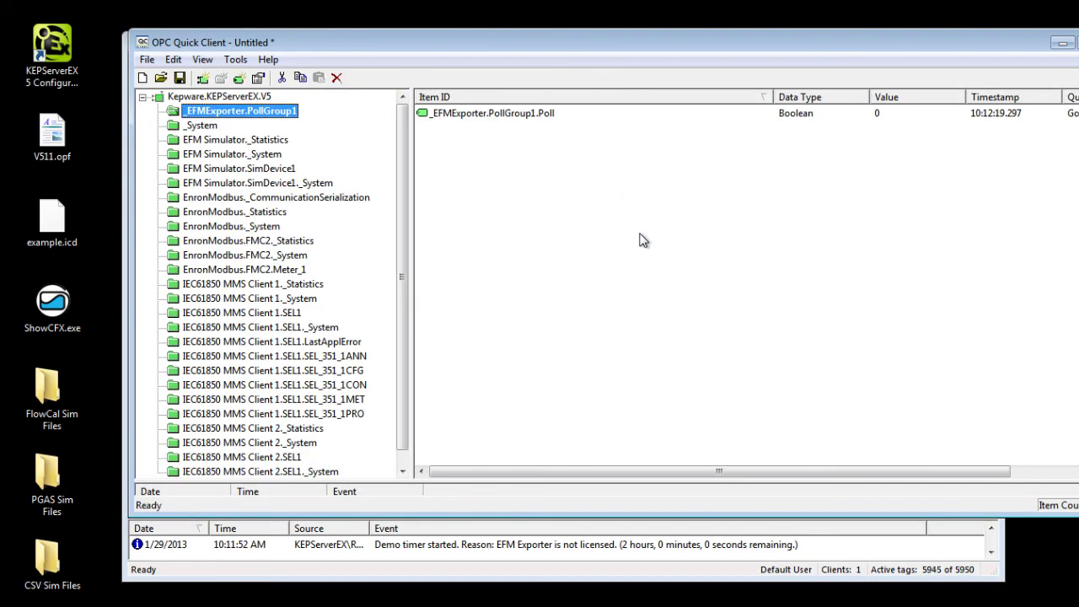
{"action": "right_click", "coordinate": [499, 114]}
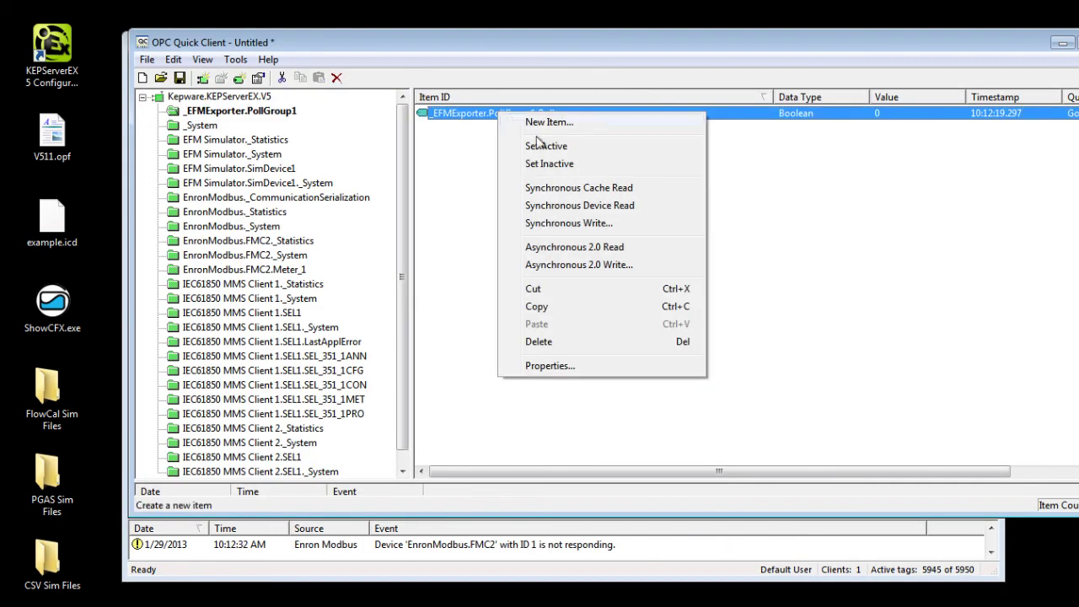
{"action": "left_click", "coordinate": [582, 265]}
{"action": "type", "text": "1"}
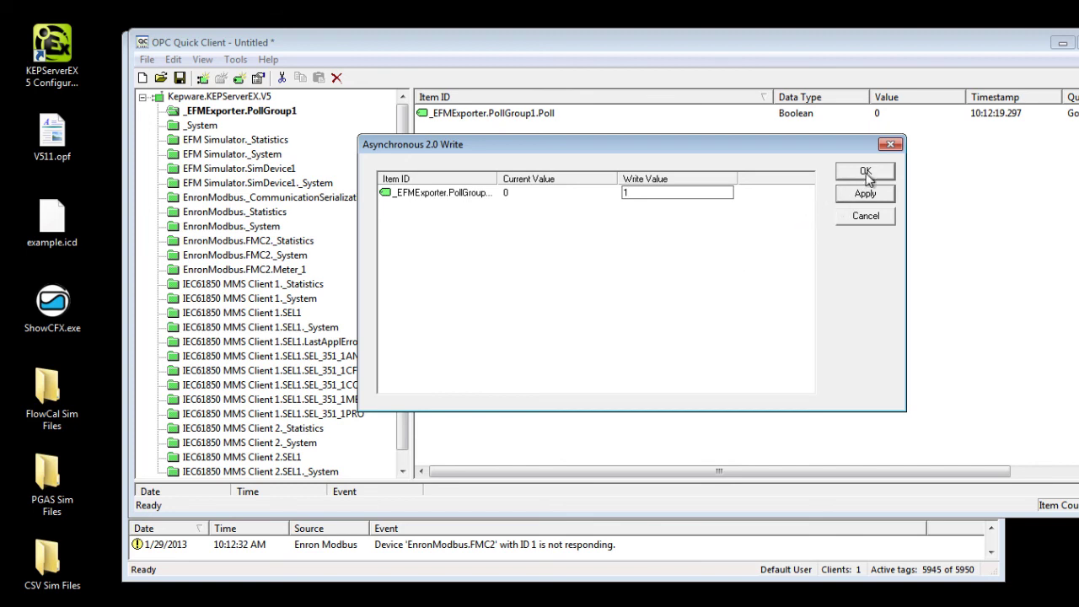
{"action": "left_click", "coordinate": [876, 196]}
{"action": "left_click", "coordinate": [868, 173]}
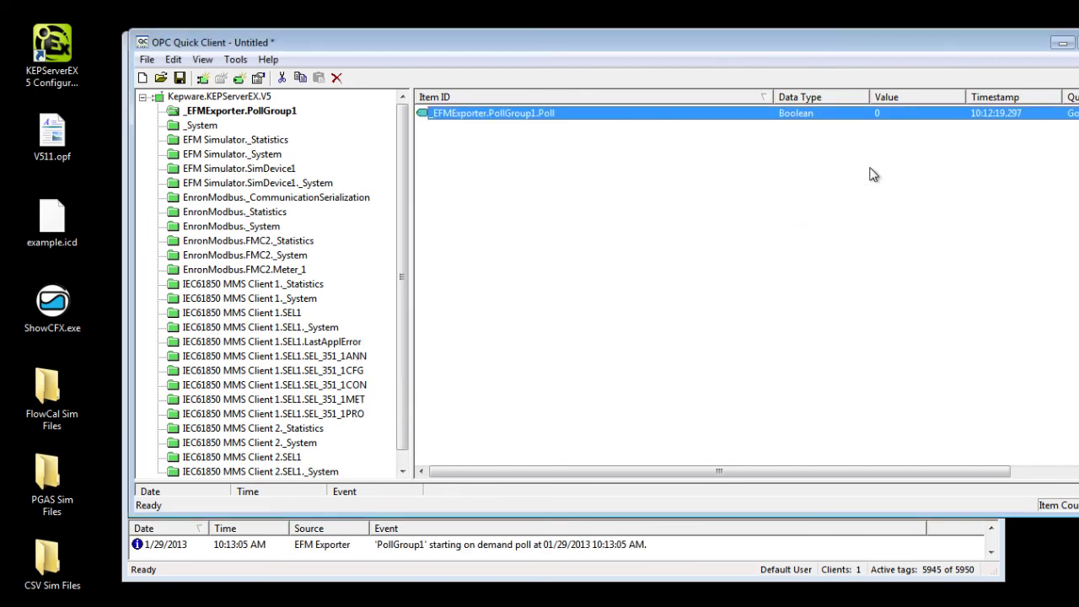
Confirm the poll-ended log entry, open FlowCal Sim Files showing the Meter1 CFX, and launch Show CFX.
{"action": "left_click", "coordinate": [659, 575]}
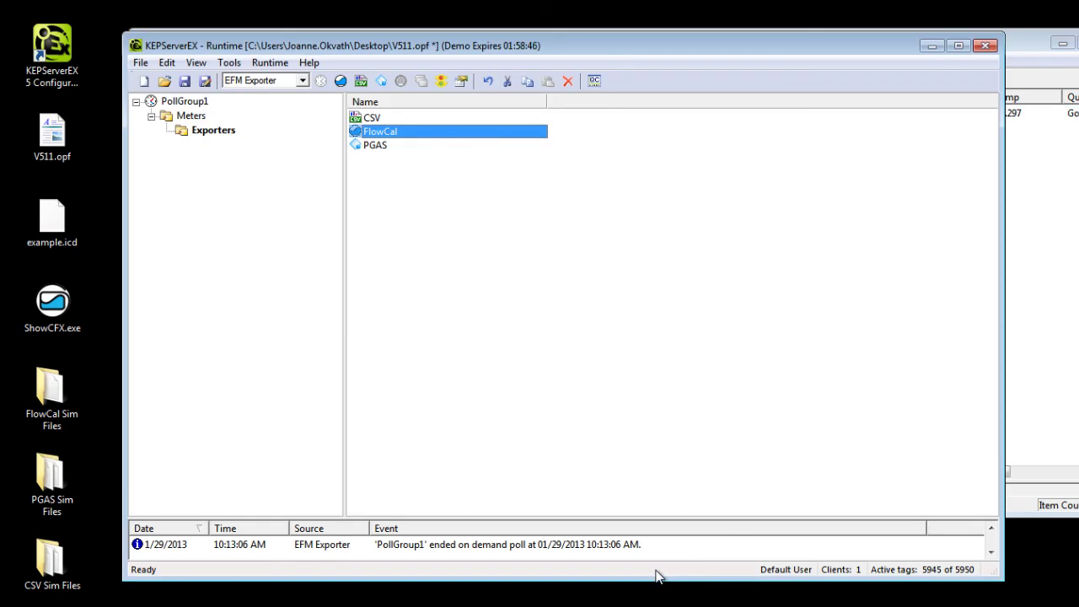
{"action": "left_click", "coordinate": [596, 546]}
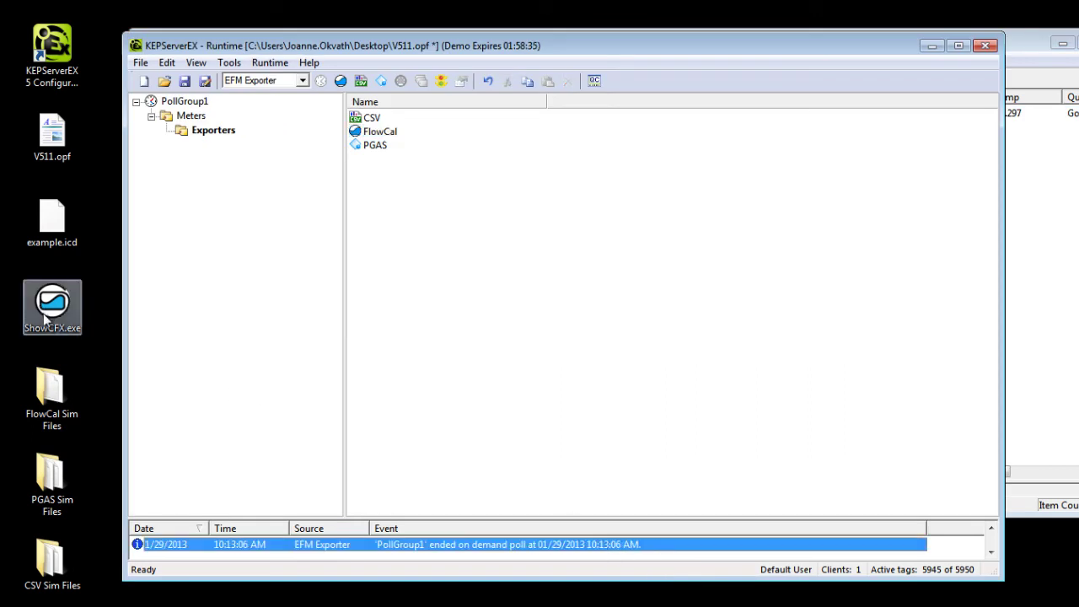
{"action": "left_click", "coordinate": [48, 419]}
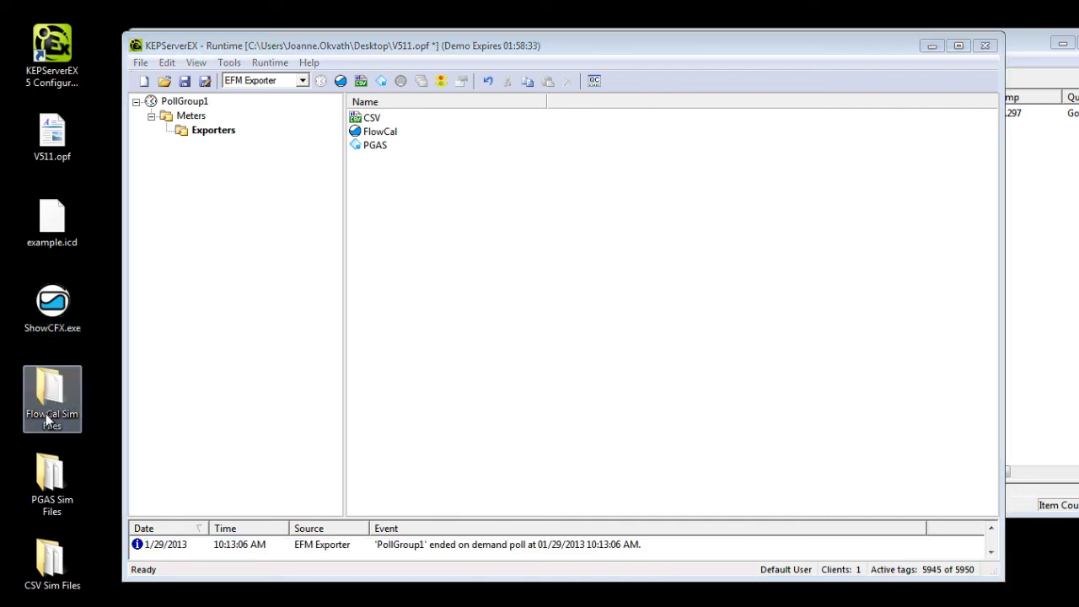
{"action": "double_click", "coordinate": [48, 419]}
{"action": "left_click", "coordinate": [450, 188]}
{"action": "left_click", "coordinate": [62, 305]}
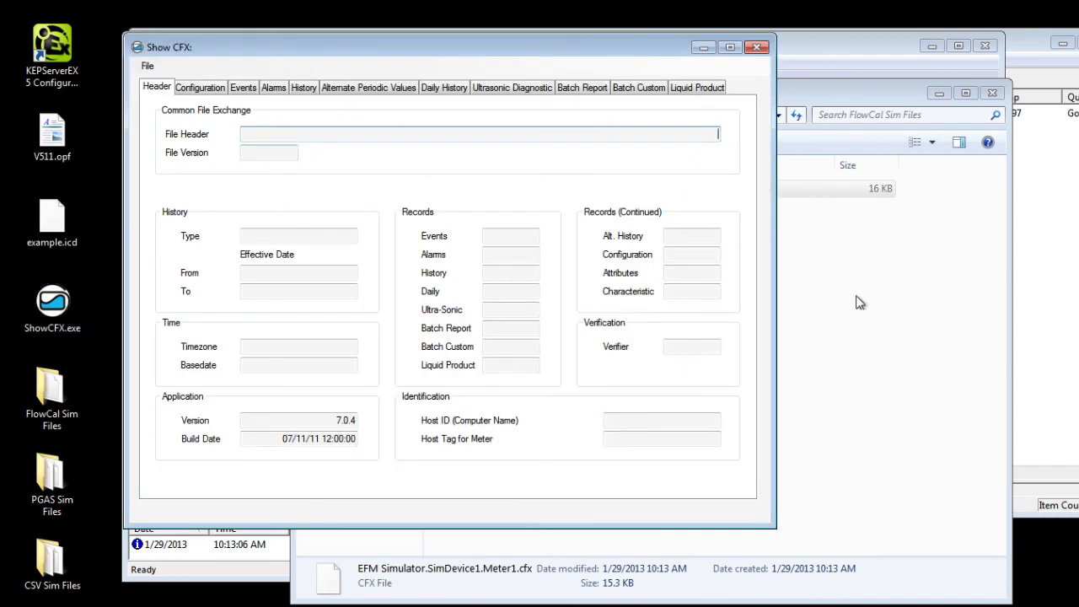
Load EFM Simulator.SimDevice1.Meter1.cfx into Show CFX and browse its Events, Alarms and History records.
{"action": "left_click", "coordinate": [858, 302]}
{"action": "left_click_drag", "start_coordinate": [517, 194], "coordinate": [263, 257]}
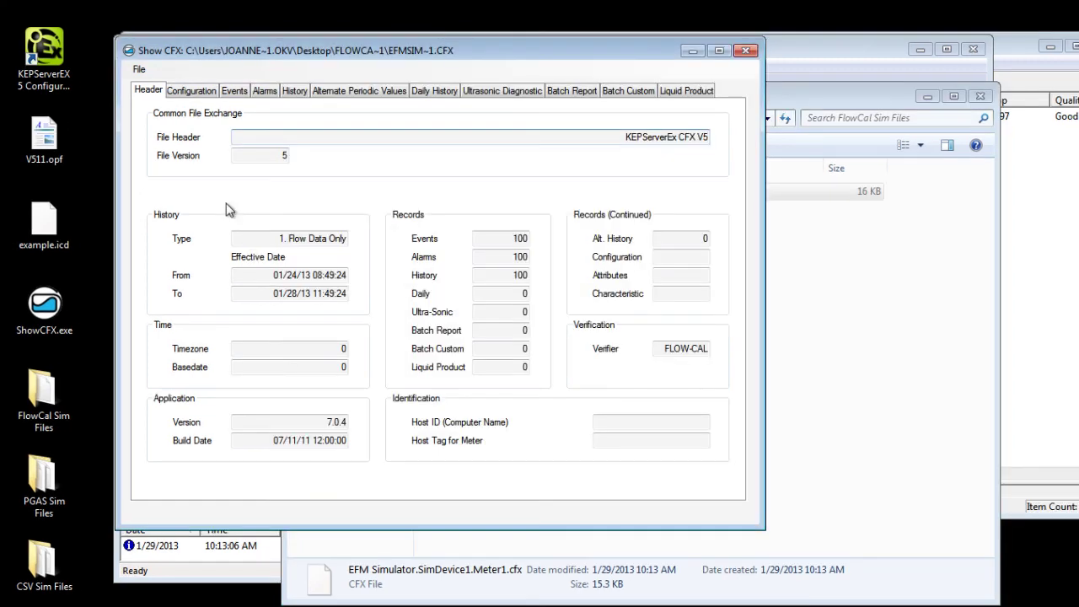
{"action": "left_click", "coordinate": [245, 93]}
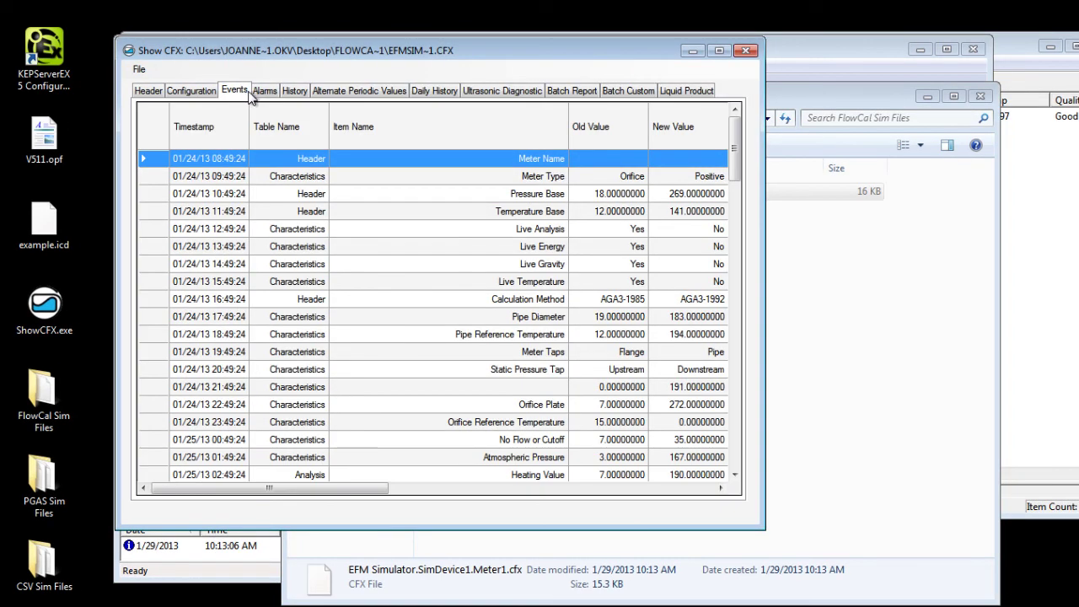
{"action": "left_click", "coordinate": [266, 91]}
{"action": "left_click", "coordinate": [294, 91]}
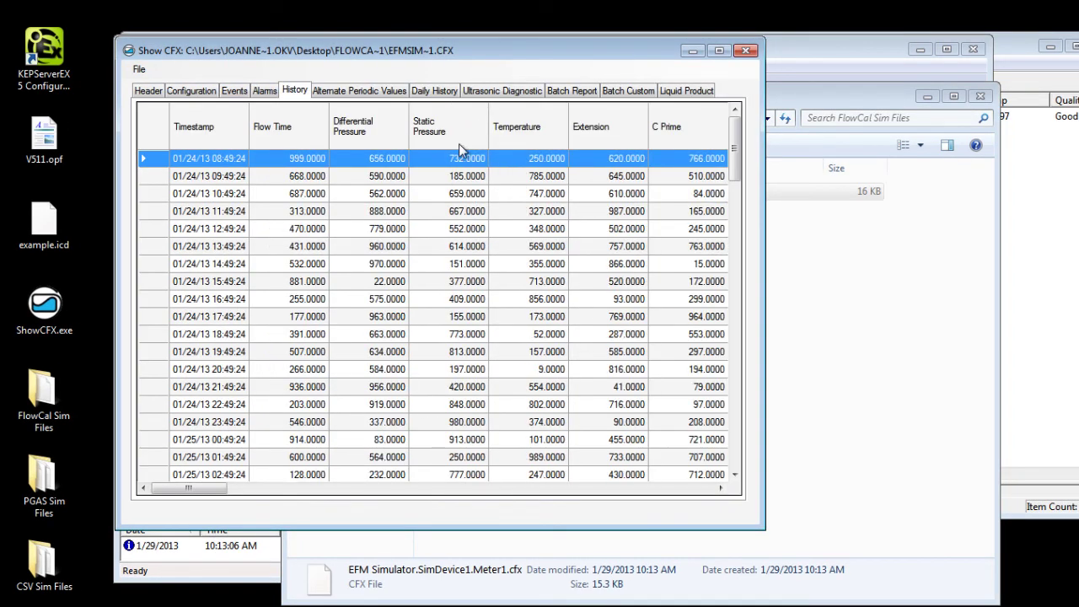
{"action": "left_click_drag", "start_coordinate": [737, 149], "coordinate": [746, 243]}
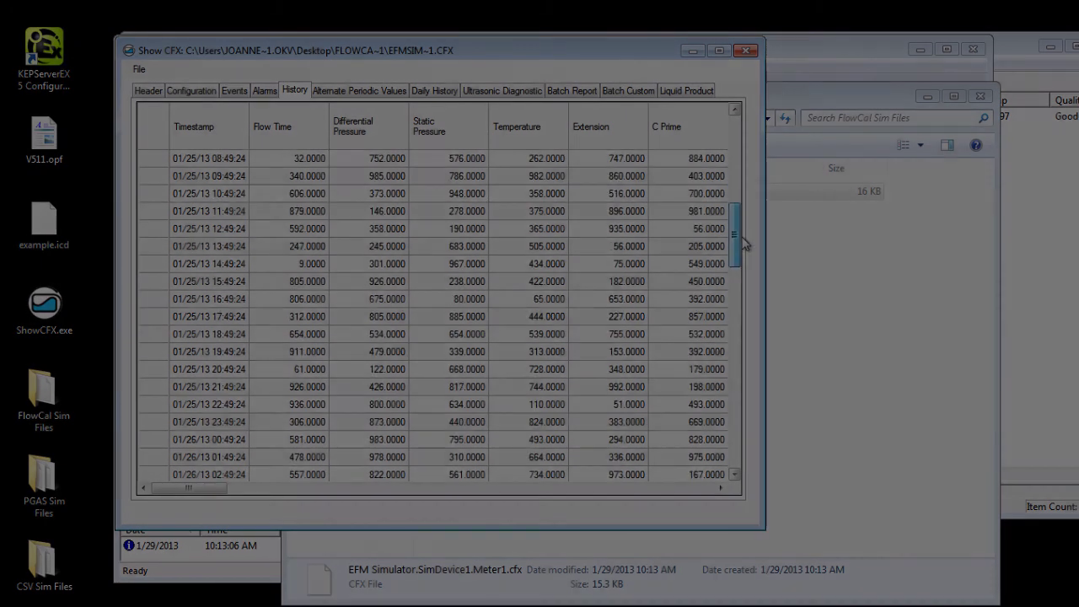